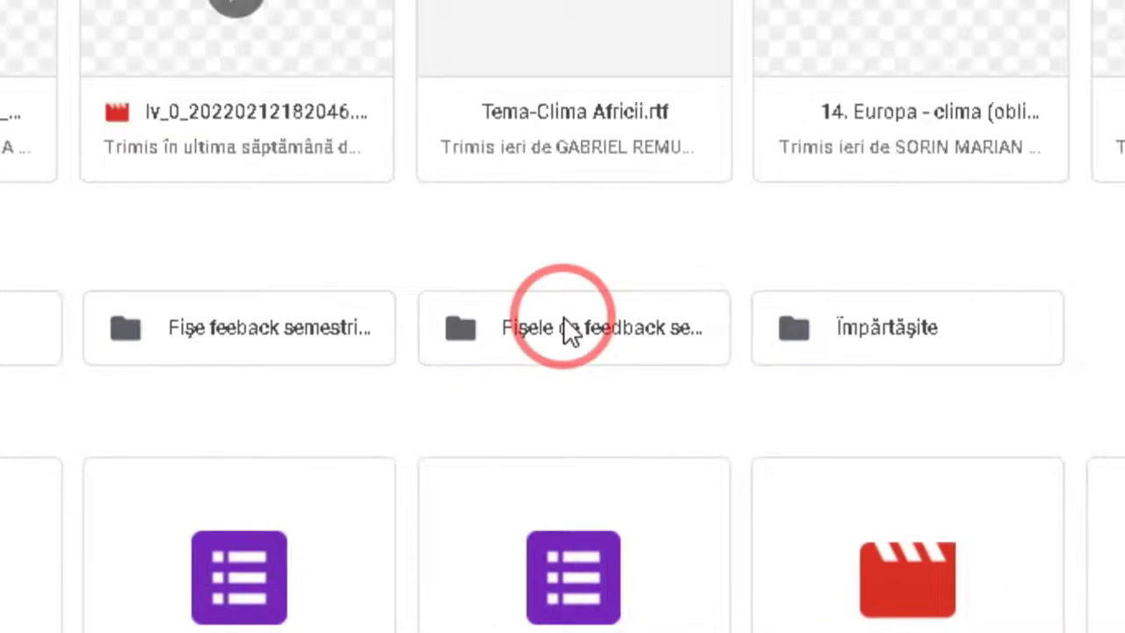
# Step: Open the Educație Fizică și Sport form from the Fișe feeback semestrial sem I (2021-2022) folder and show its responses
pyautogui.click(567, 330)
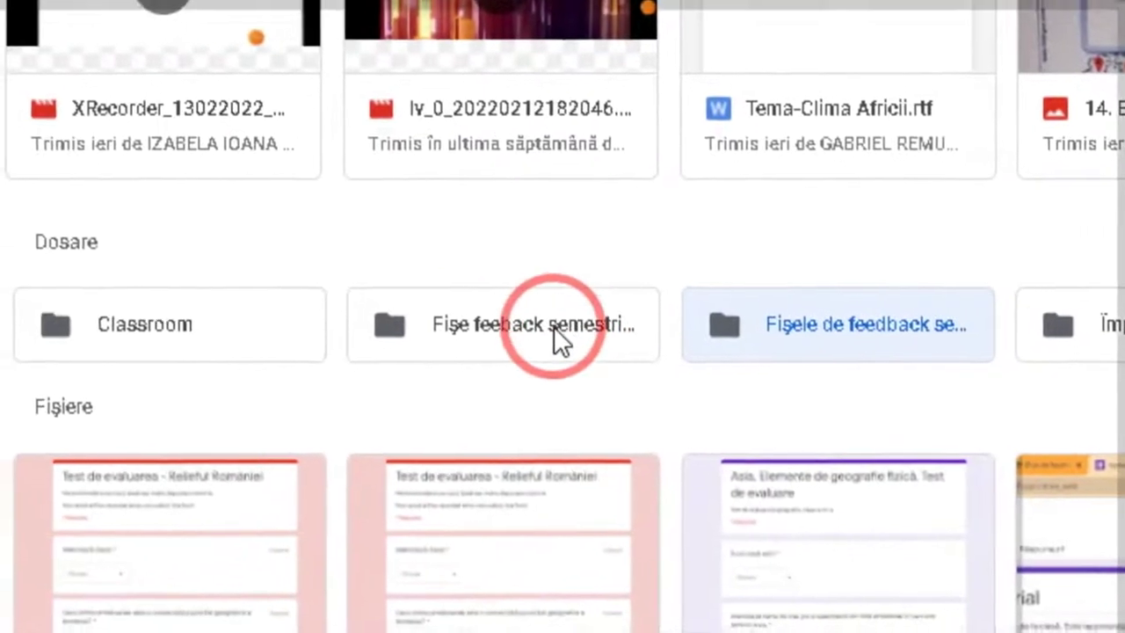
pyautogui.click(291, 329)
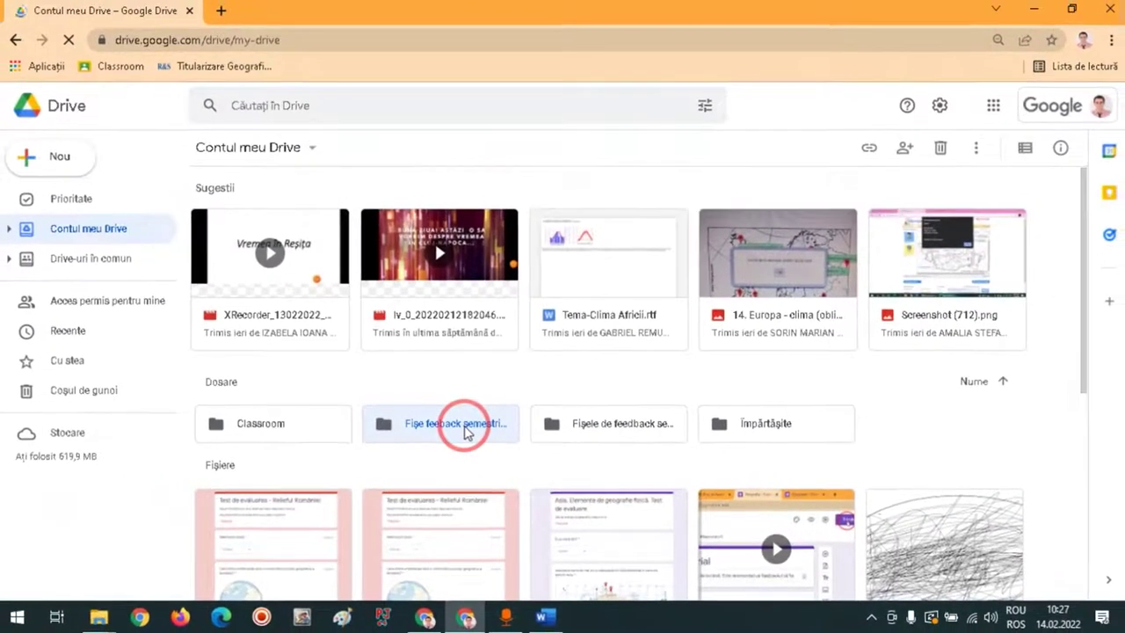
pyautogui.doubleClick(466, 428)
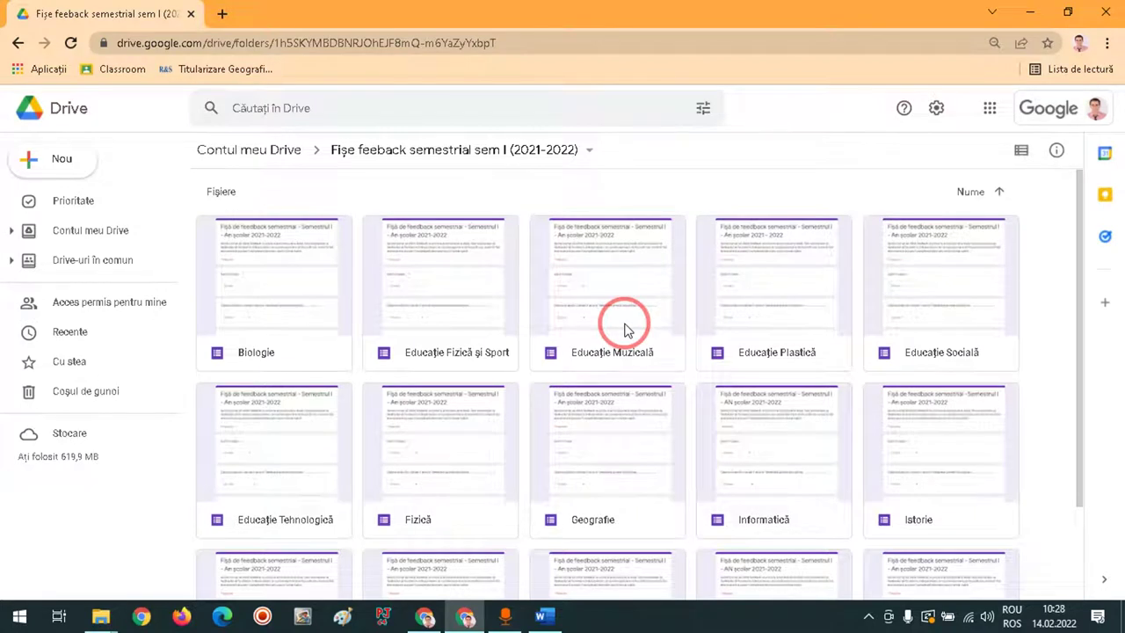
pyautogui.doubleClick(469, 292)
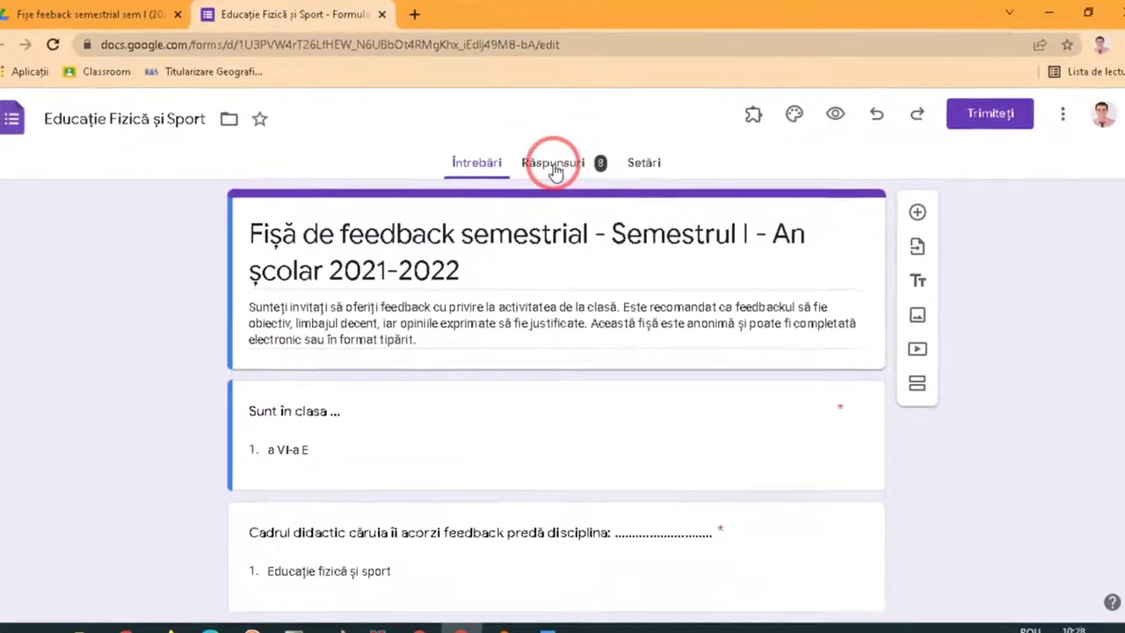
pyautogui.click(563, 323)
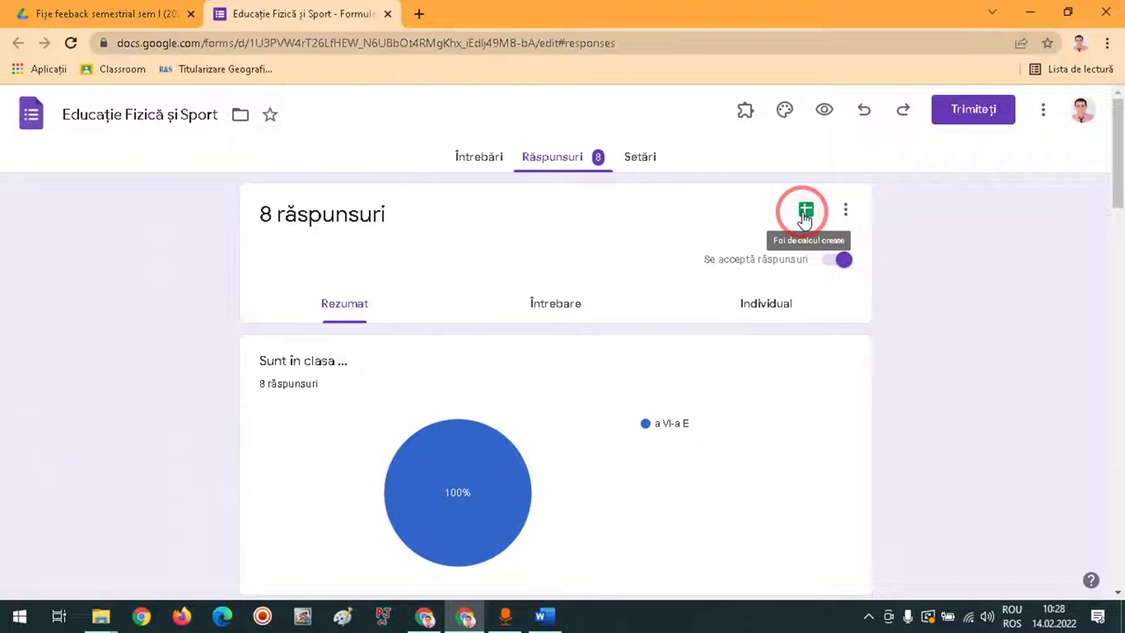
# Step: Create a new response spreadsheet for the form, named "Răspunsuri Educație Fizică și Sport"
pyautogui.click(805, 215)
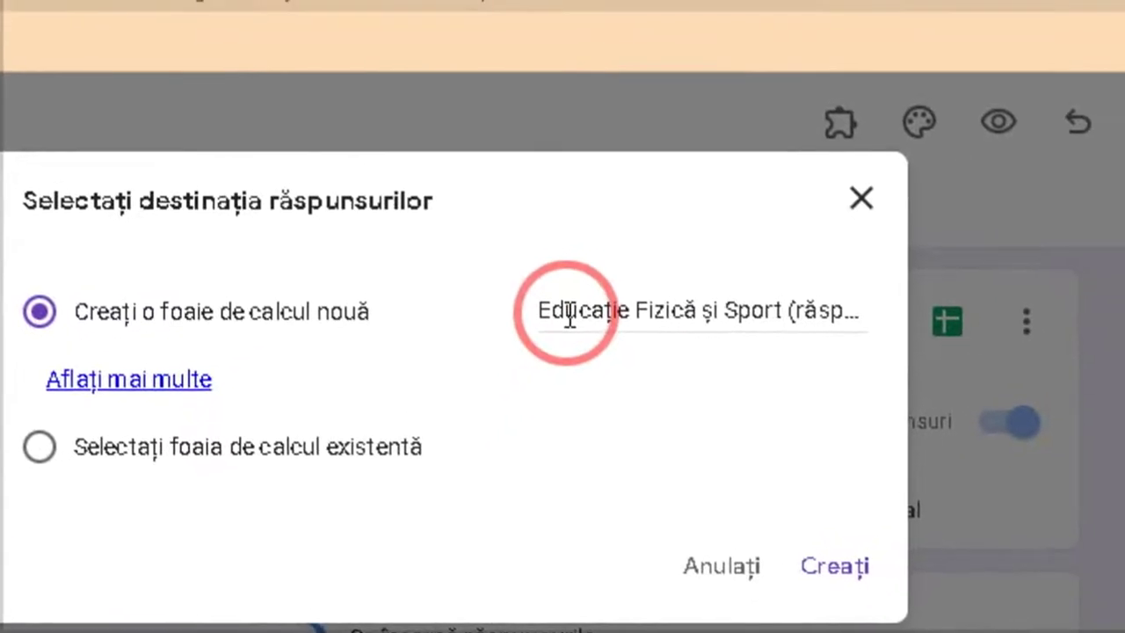
pyautogui.click(655, 233)
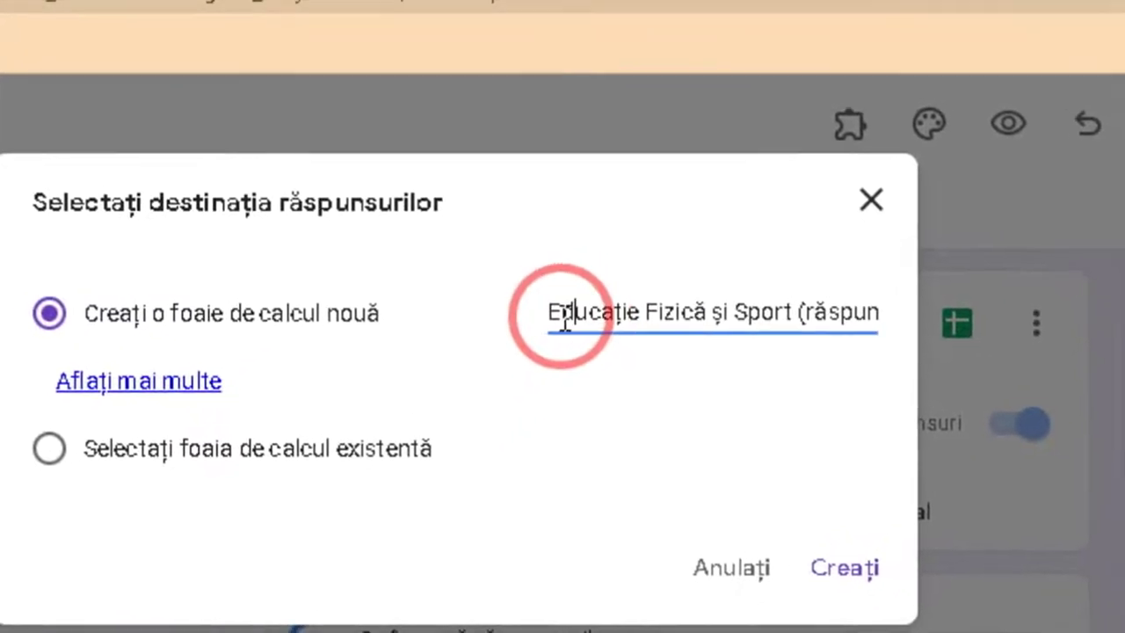
pyautogui.hotkey('ctrl', 'a')
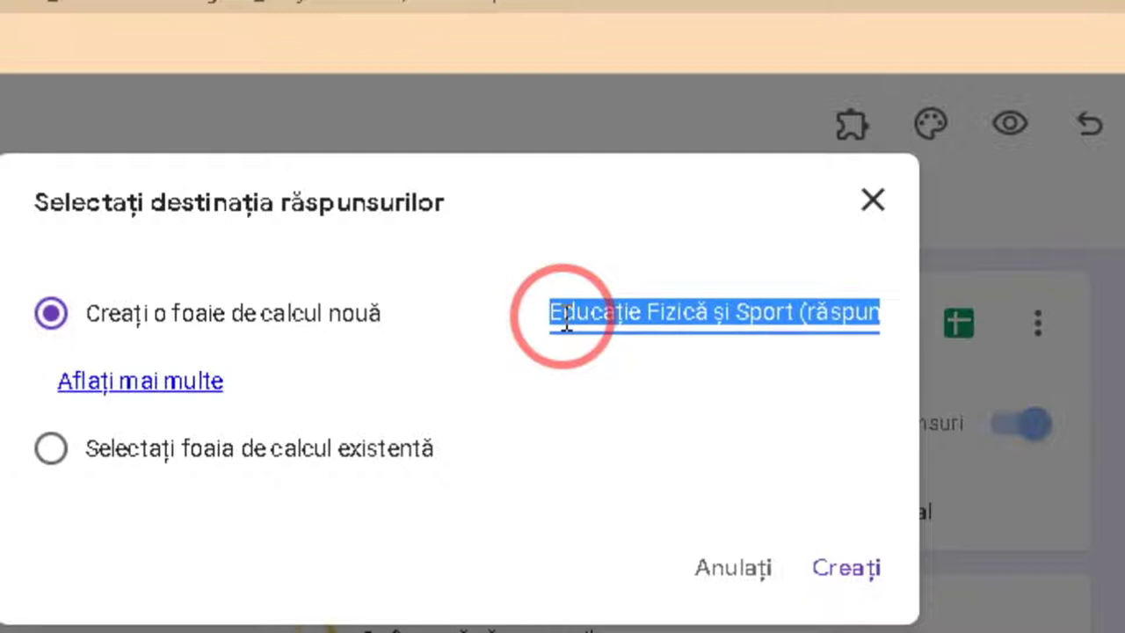
pyautogui.press('BackSpace')
pyautogui.write('R')
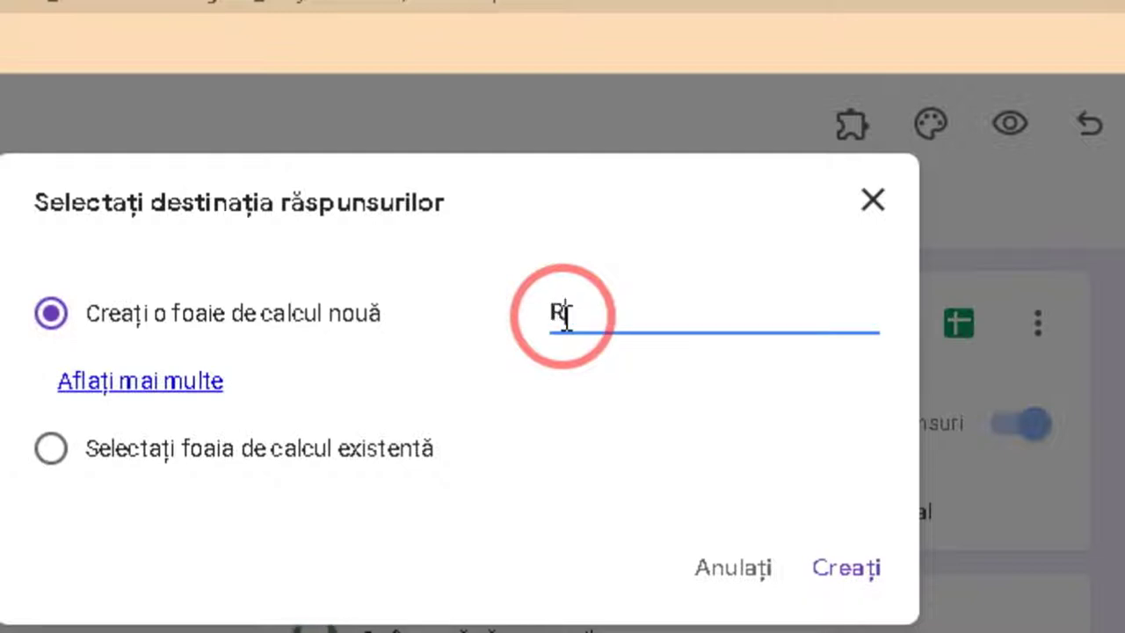
pyautogui.write('ăspunsuri ')
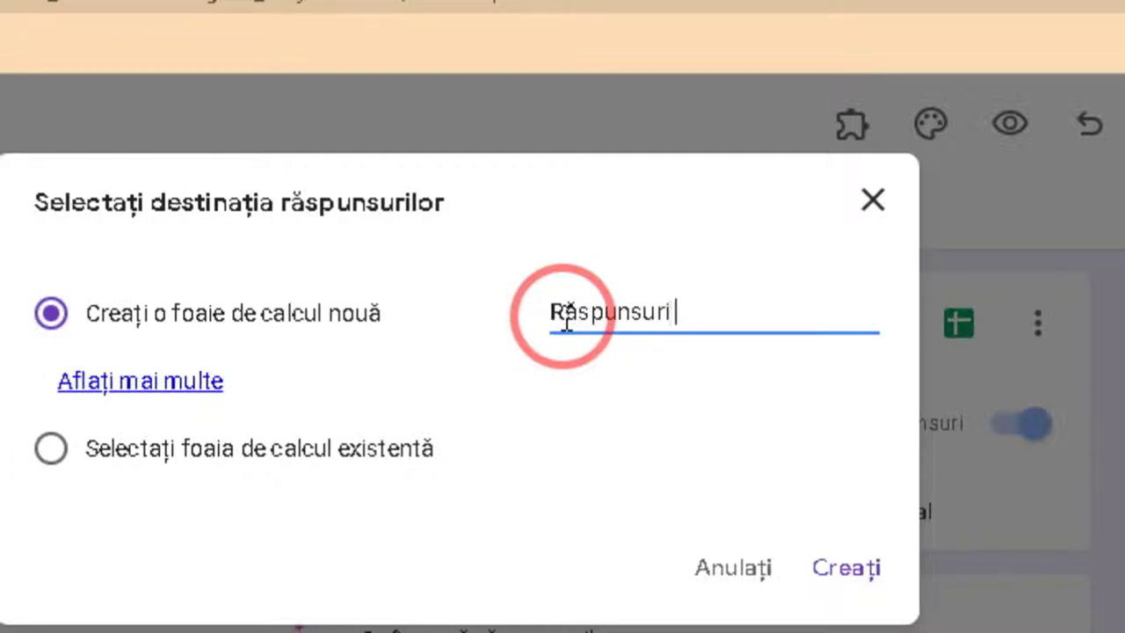
pyautogui.write('Educaâ')
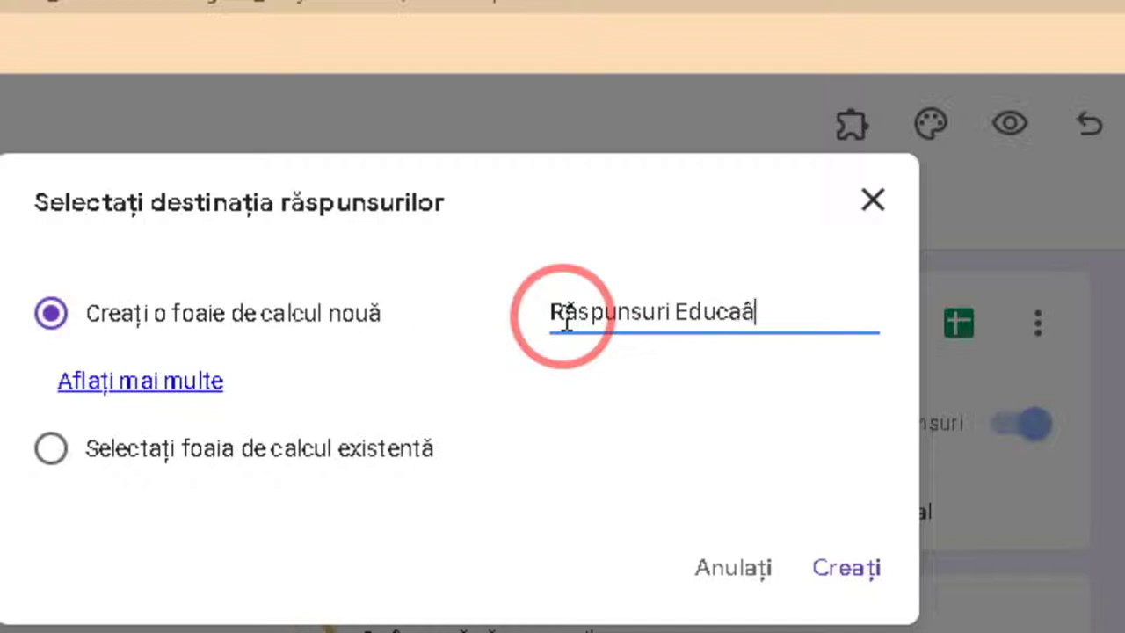
pyautogui.press('Home')
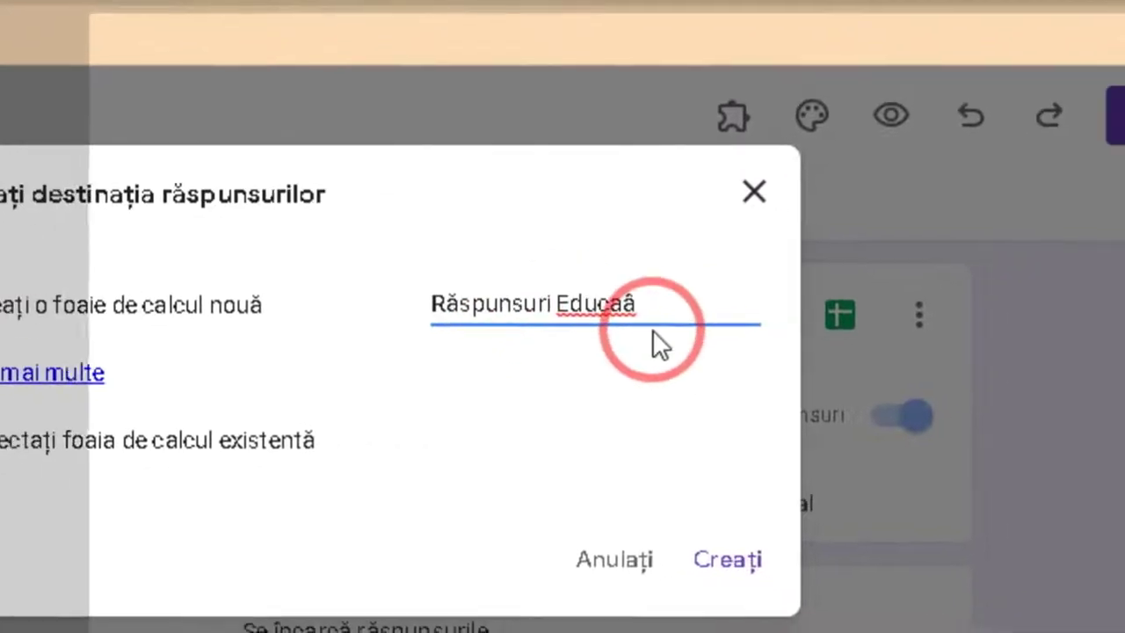
pyautogui.moveTo(743, 312); pyautogui.dragTo(768, 307)
pyautogui.click(567, 321)
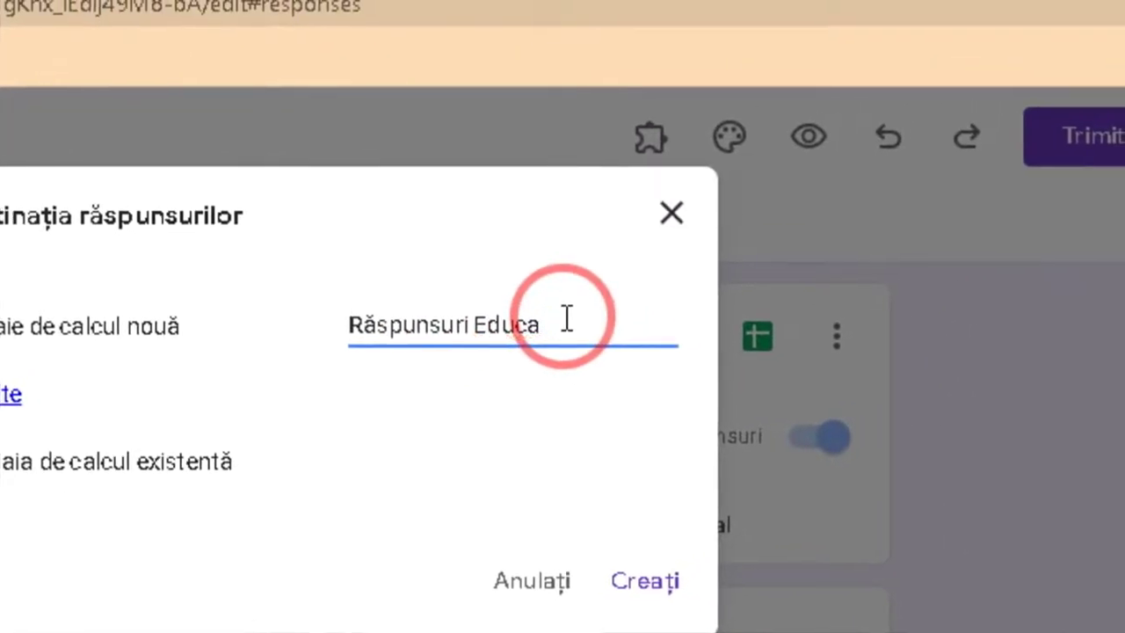
pyautogui.write('ție Fizică și Sport')
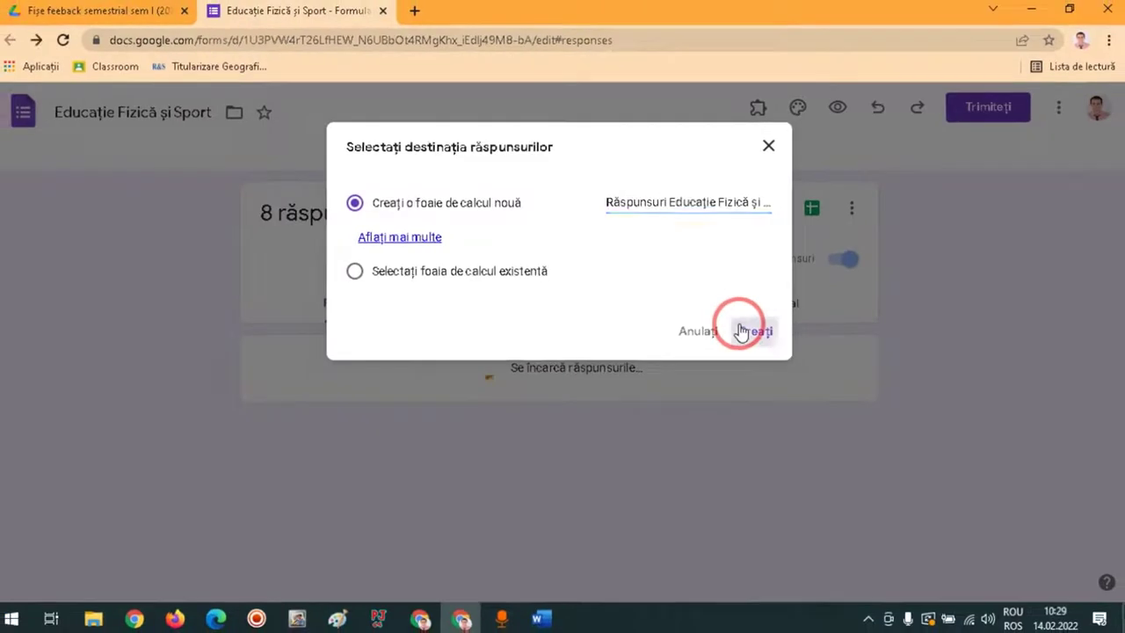
pyautogui.click(743, 331)
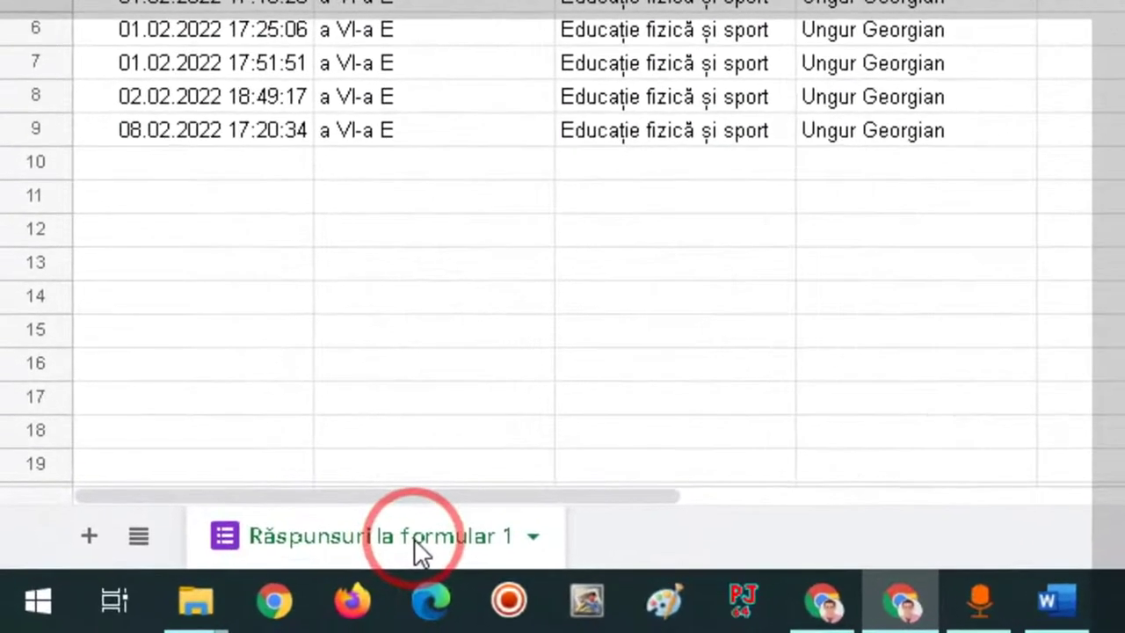
# Step: Rename the form responses sheet as "Educație fizică și sport"
pyautogui.click(551, 533)
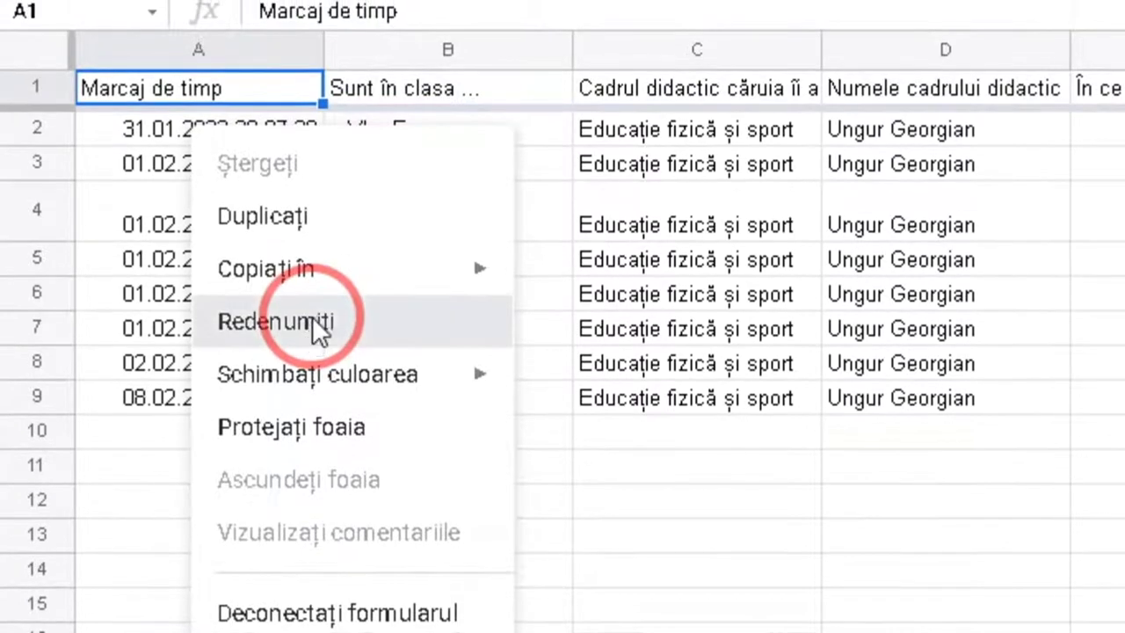
pyautogui.click(312, 321)
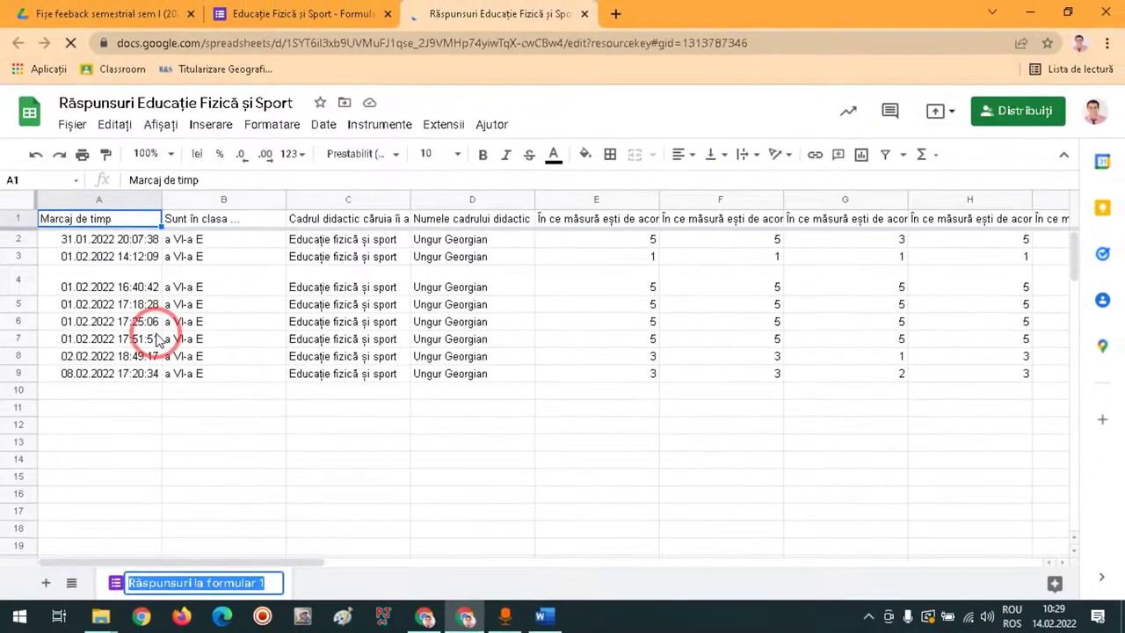
pyautogui.write('Educație f')
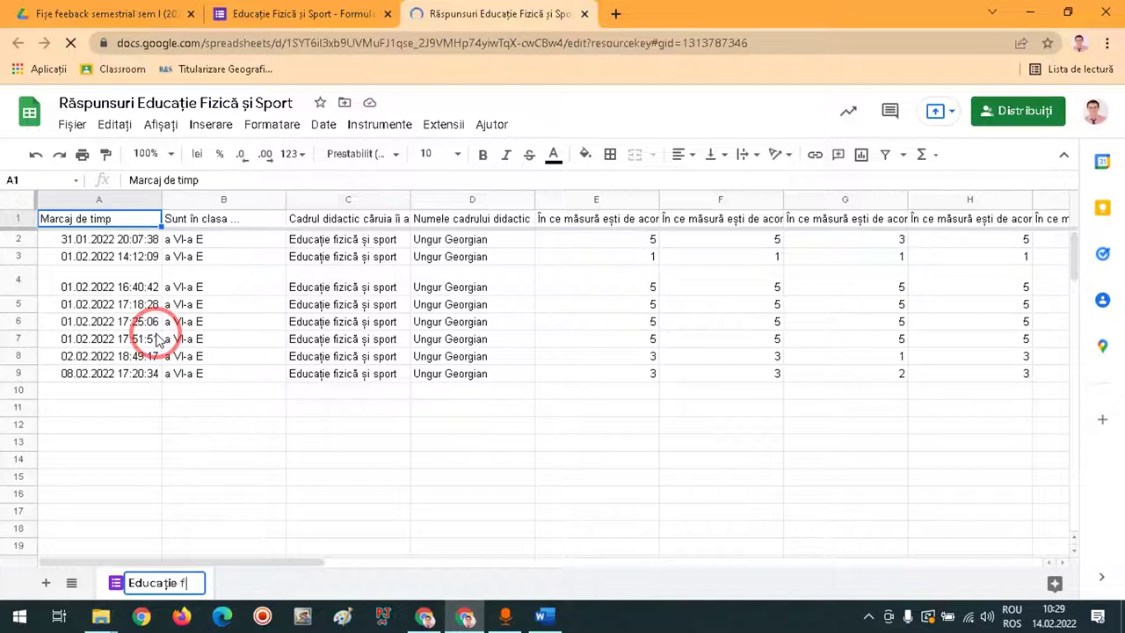
pyautogui.write('izică și sp')
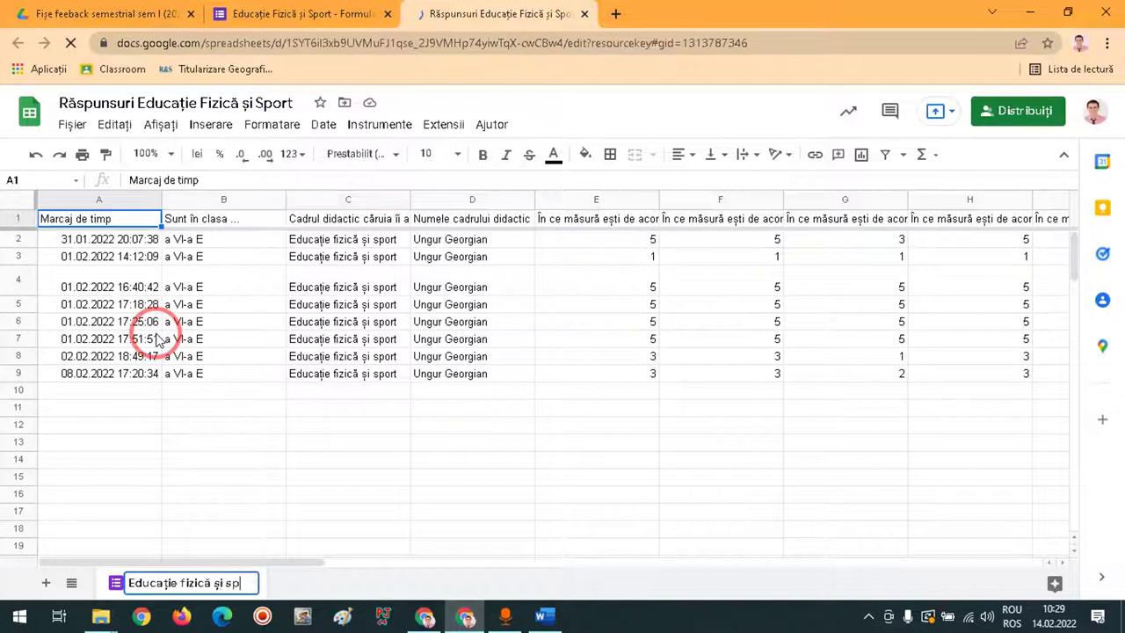
pyautogui.write('ort')
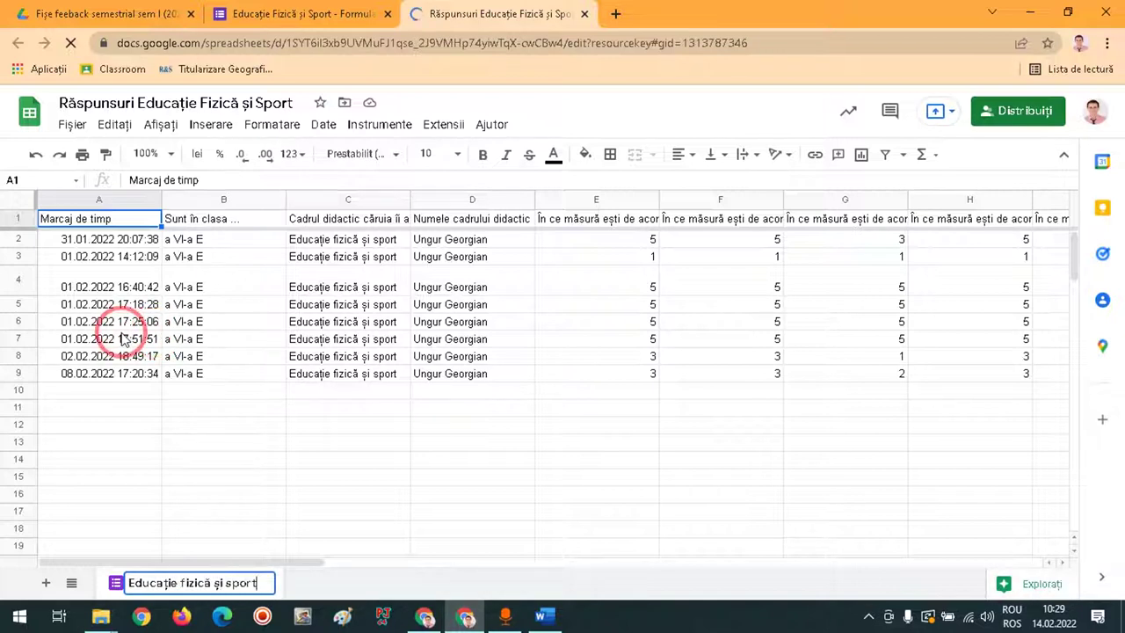
pyautogui.press('Return')
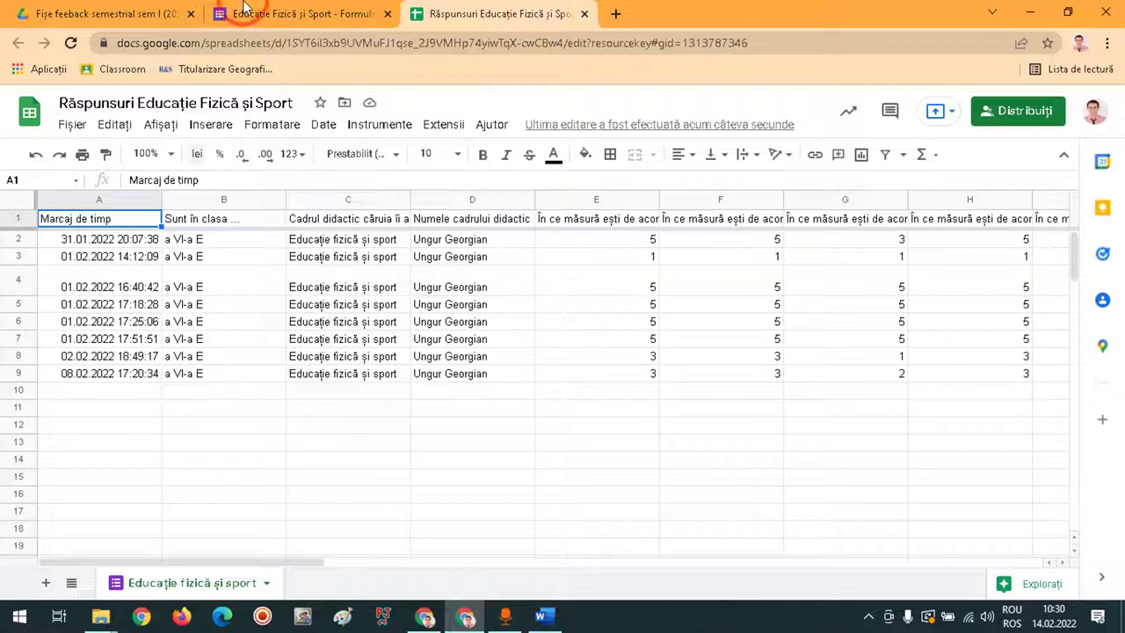
# Step: Close the Educație Fizică și Sport form and return to the feedback forms folder in Drive
pyautogui.click(300, 18)
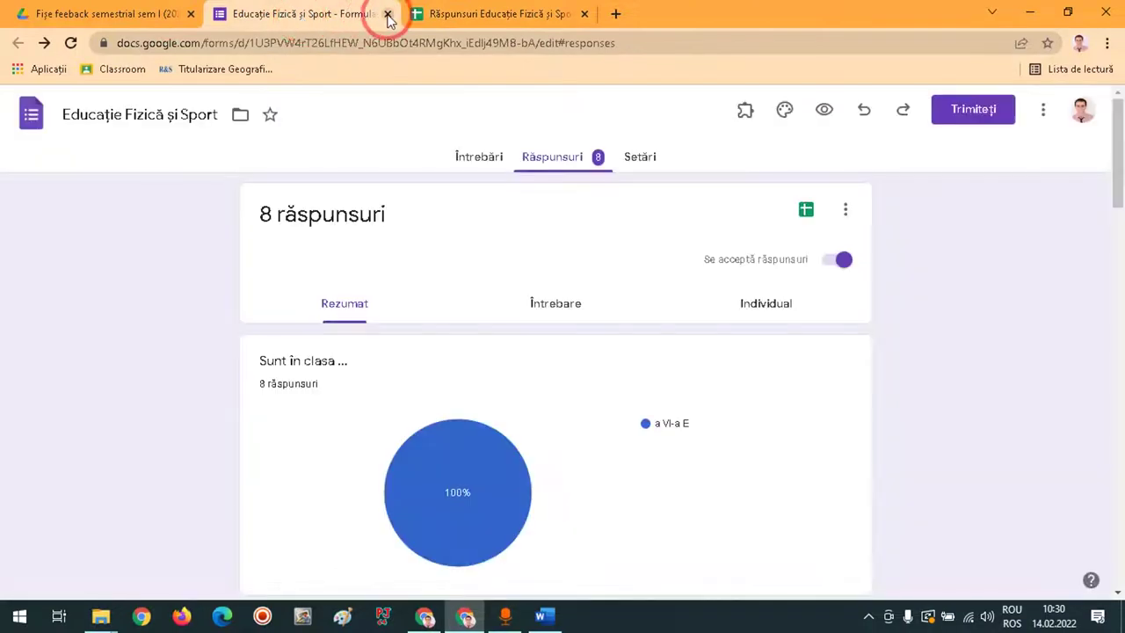
pyautogui.click(387, 14)
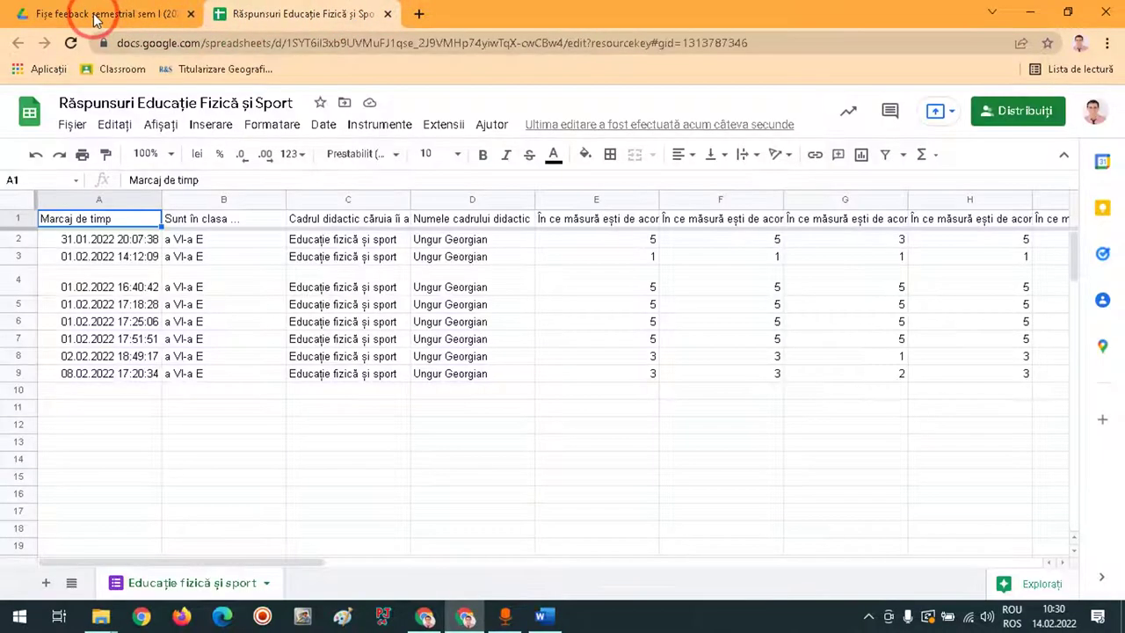
pyautogui.click(88, 14)
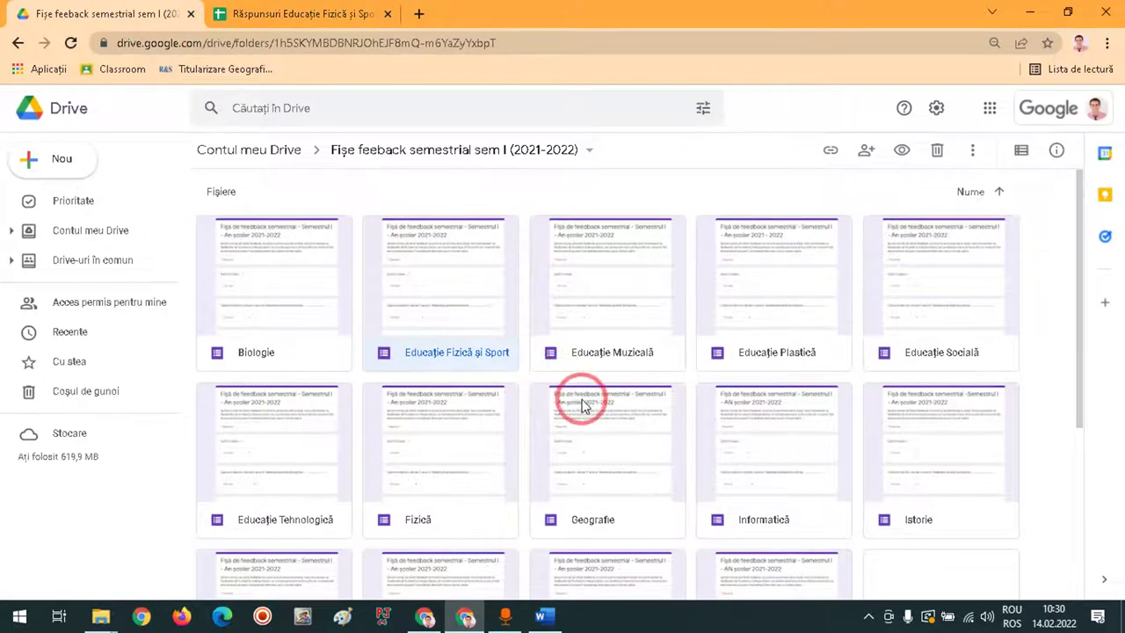
# Step: Refresh the feedback forms folder and look through it for the new response spreadsheet
pyautogui.click(76, 45)
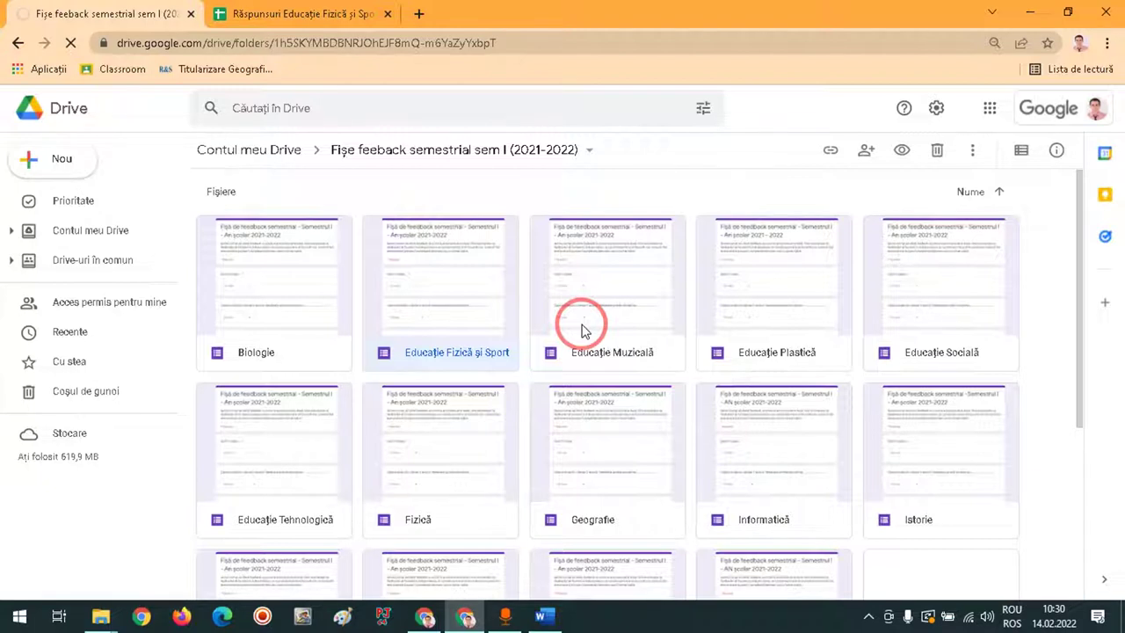
pyautogui.scroll(-1, 580, 330)
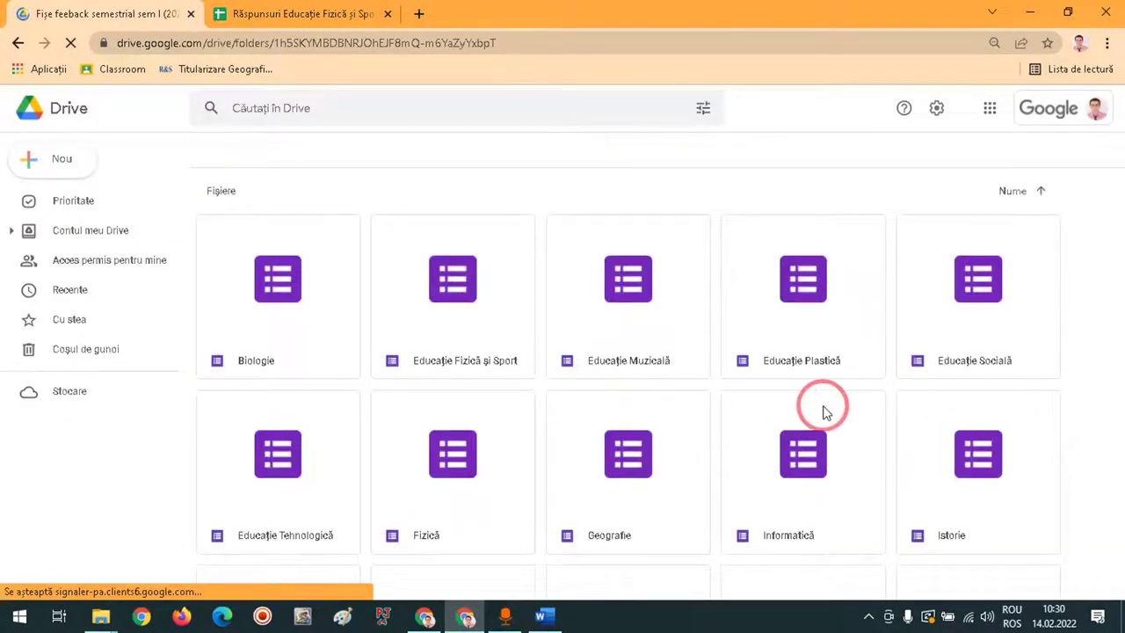
pyautogui.scroll(-2, 862, 413)
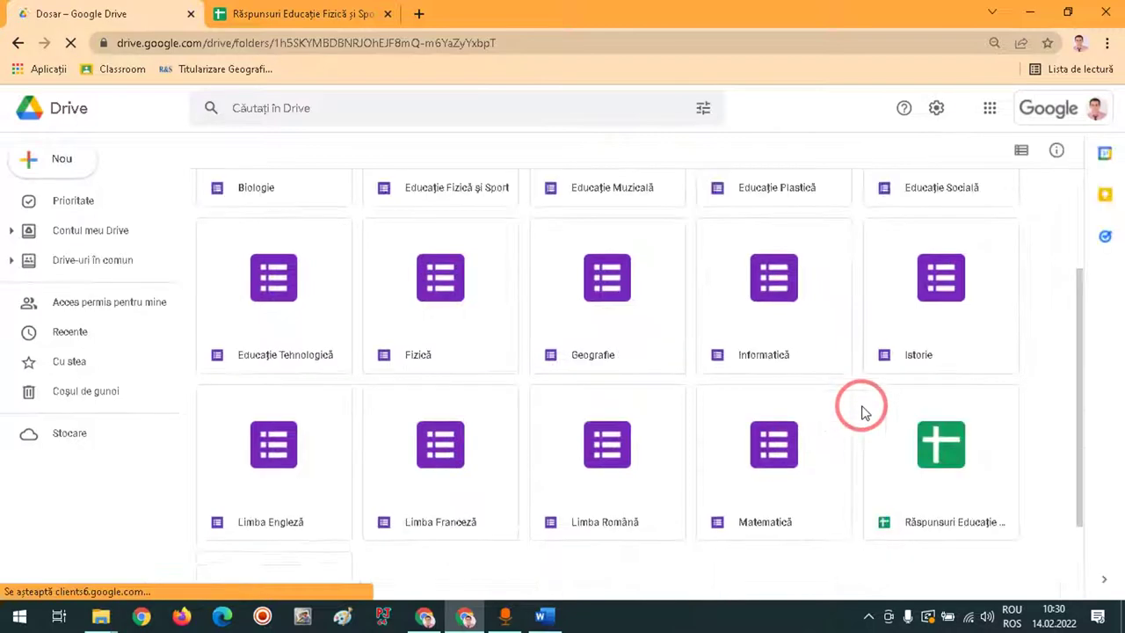
pyautogui.scroll(-2, 854, 410)
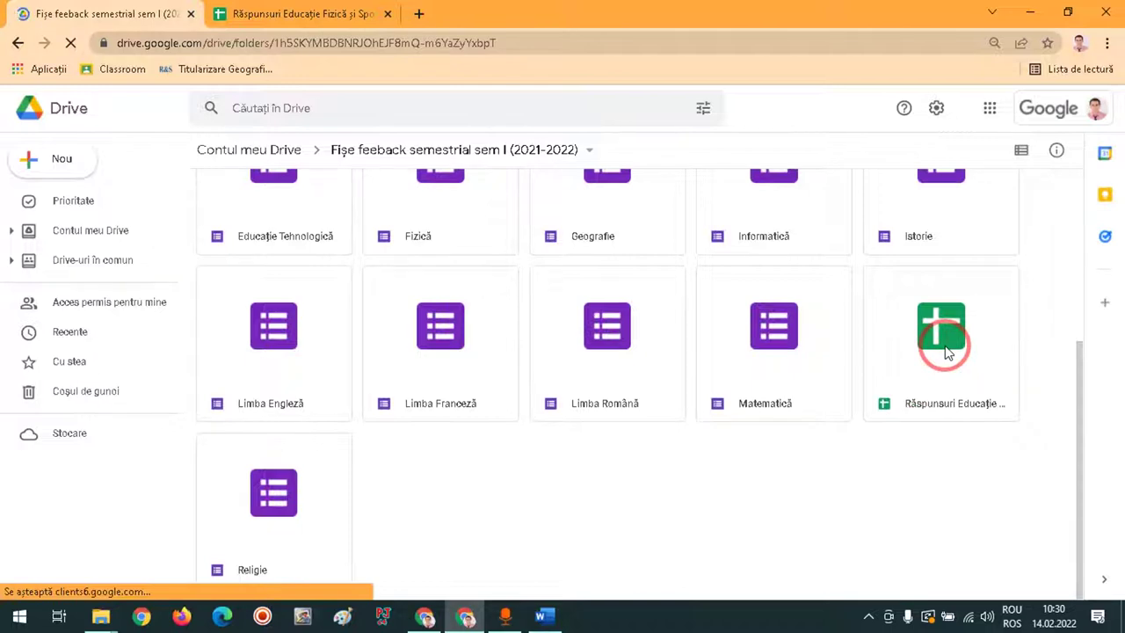
pyautogui.scroll(3, 923, 372)
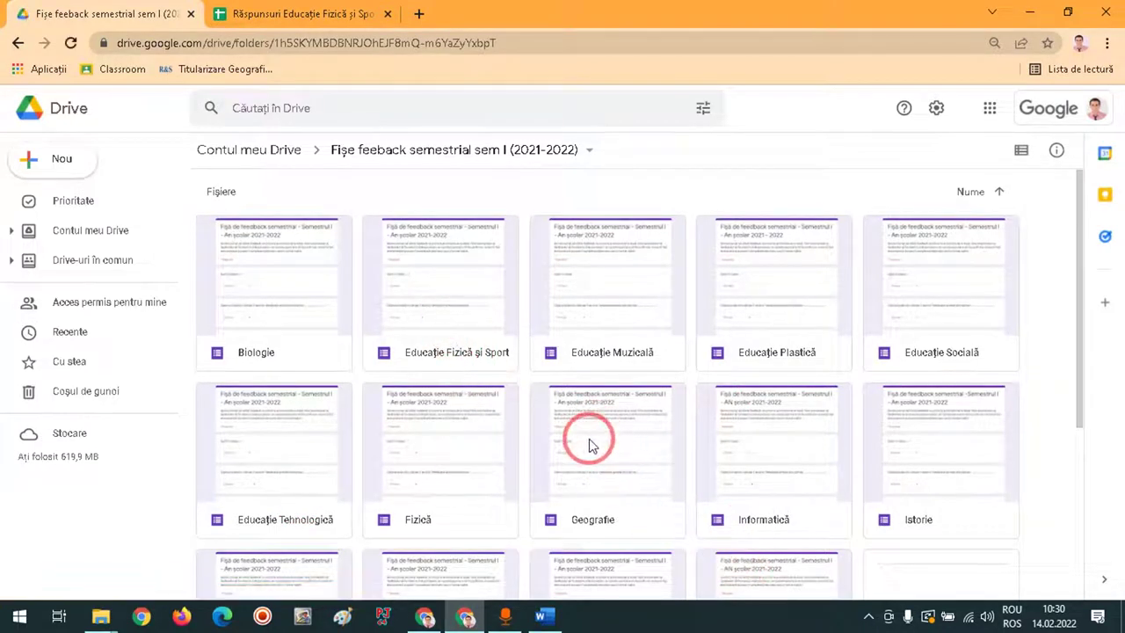
# Step: Open the Geografie form from the folder and show its responses
pyautogui.click(590, 444)
pyautogui.doubleClick(590, 444)
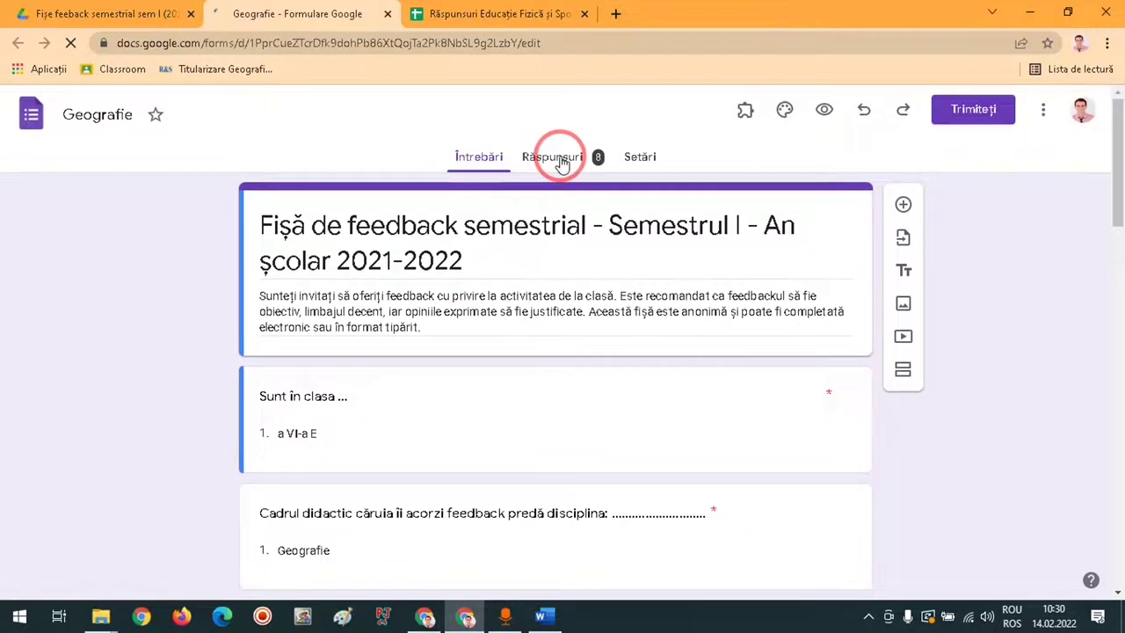
pyautogui.click(560, 162)
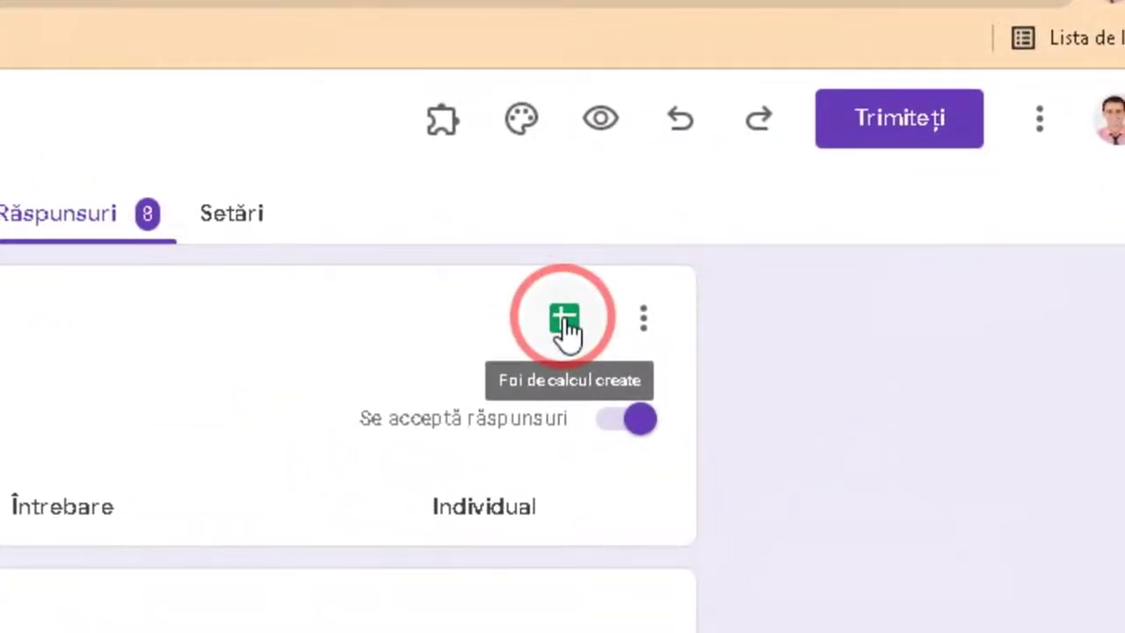
# Step: Send the Geografie form's responses to the existing spreadsheet "Răspunsuri Educație Fizică și Sport"
pyautogui.click(564, 319)
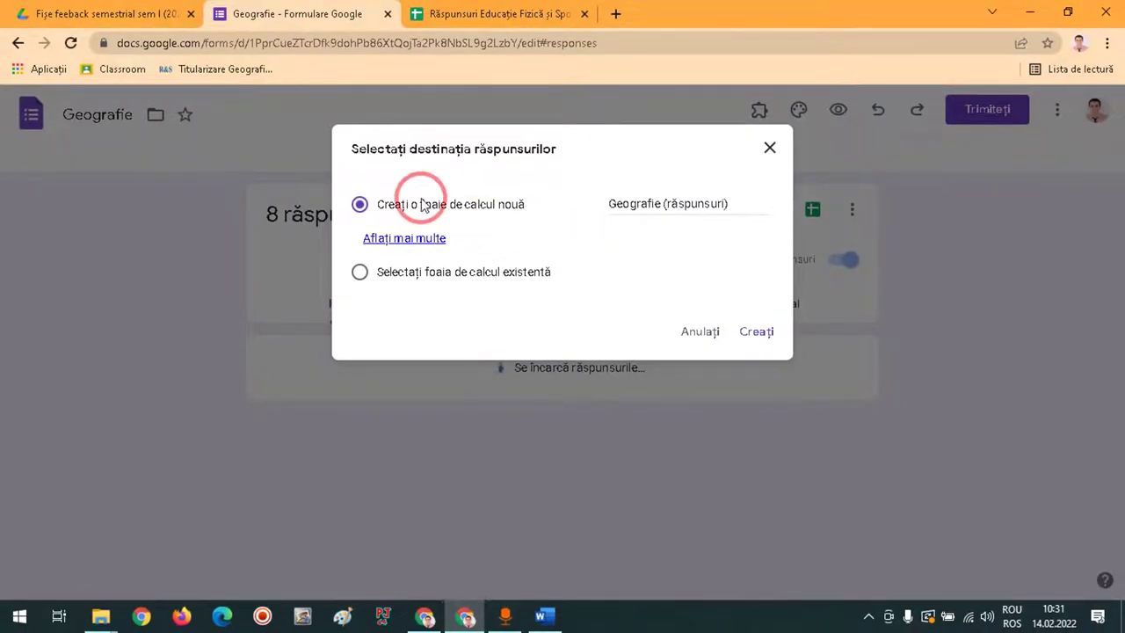
pyautogui.click(361, 274)
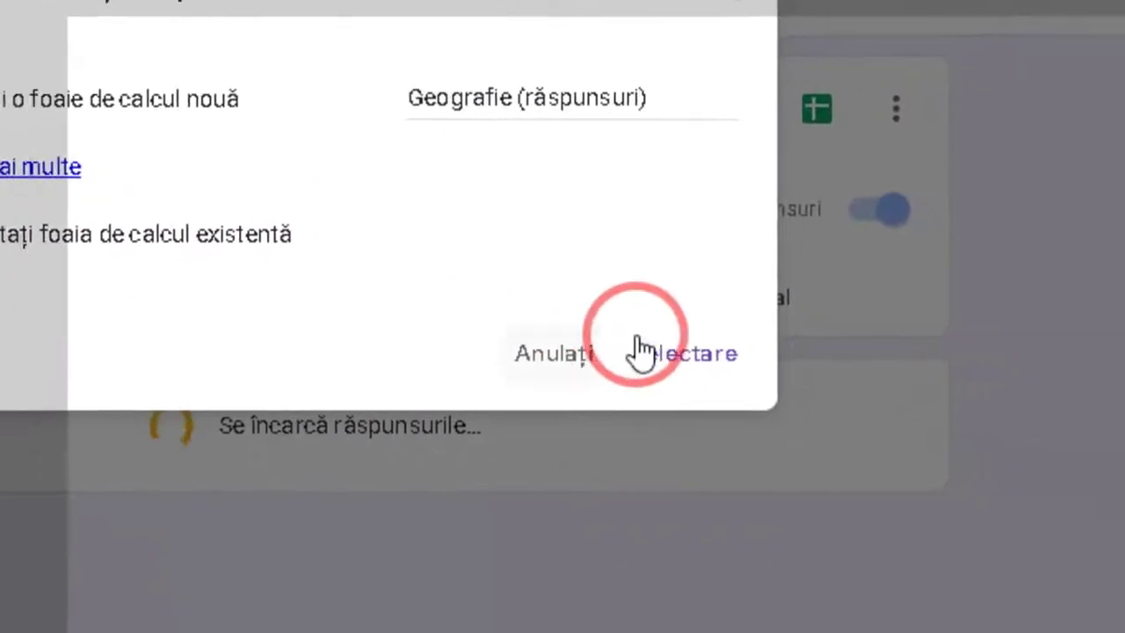
pyautogui.click(1005, 435)
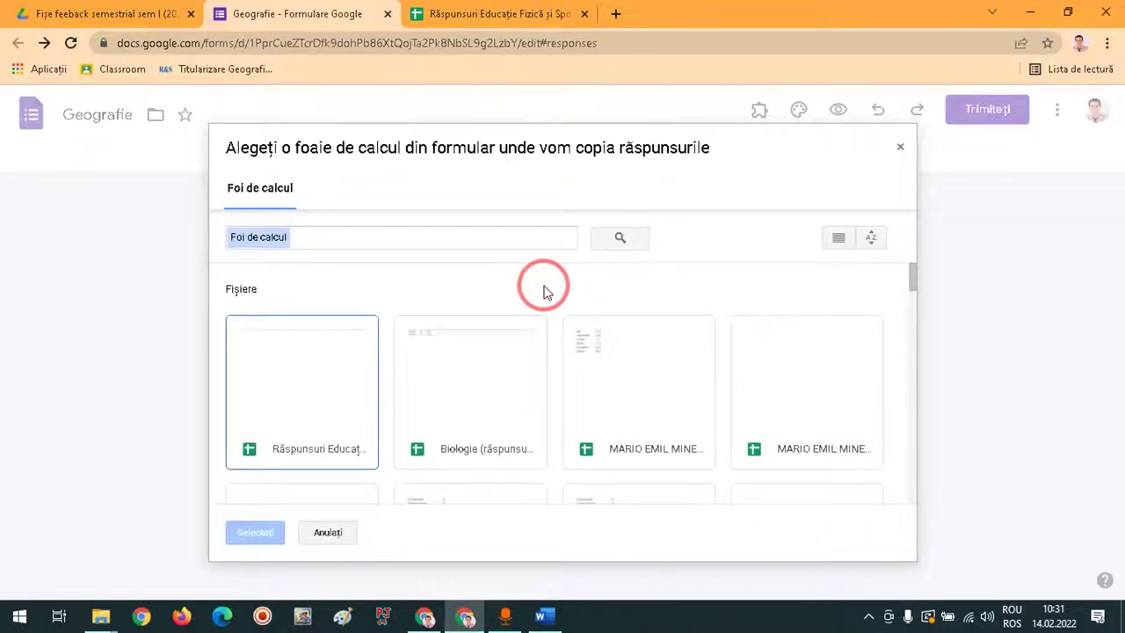
pyautogui.click(296, 407)
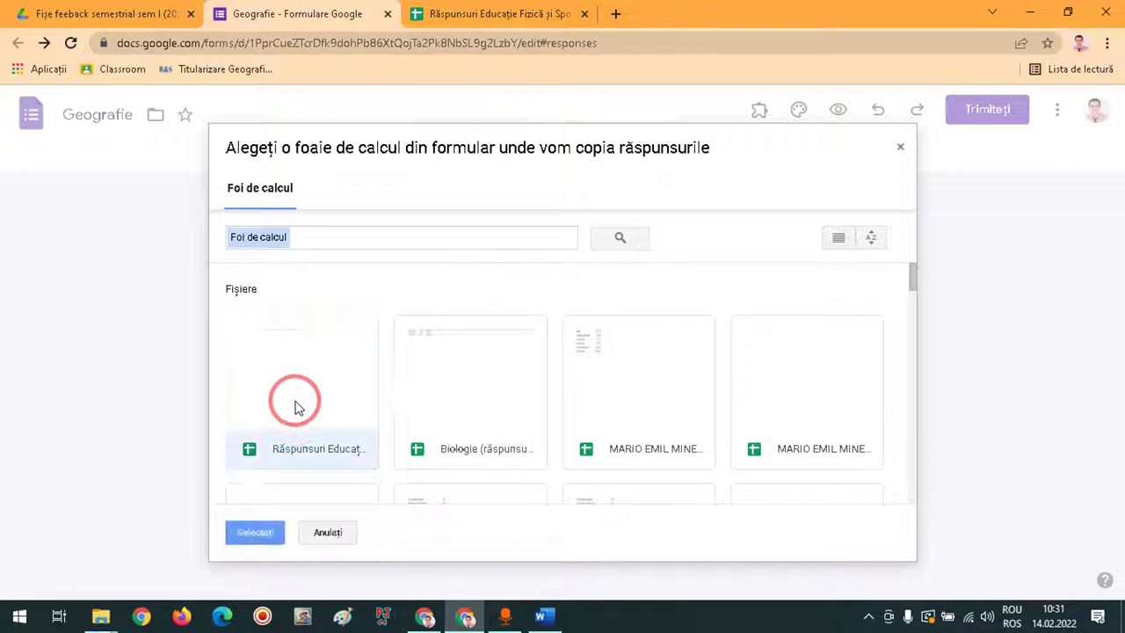
pyautogui.click(262, 533)
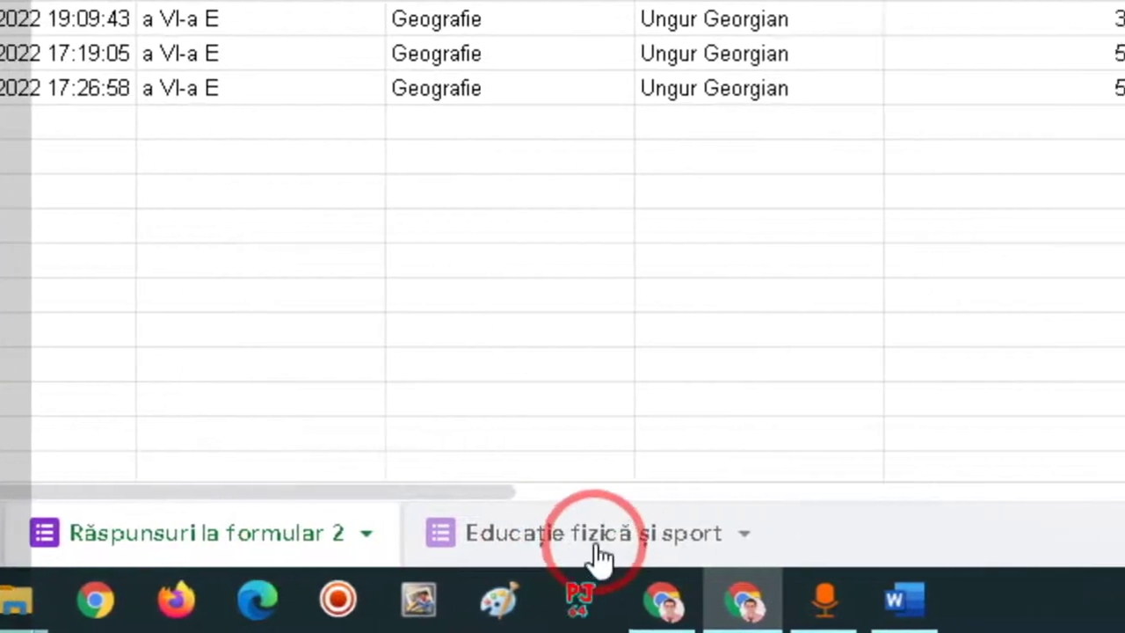
# Step: Compare the two response sheets and rename the one holding the Geografie responses as "Geografie"
pyautogui.click(600, 555)
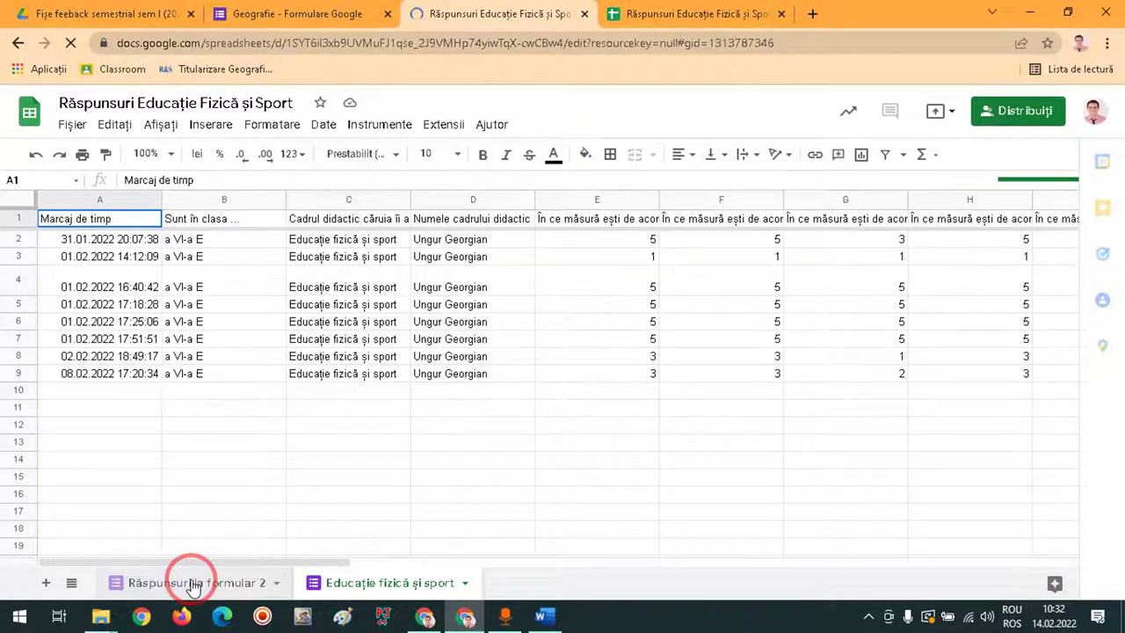
pyautogui.click(193, 585)
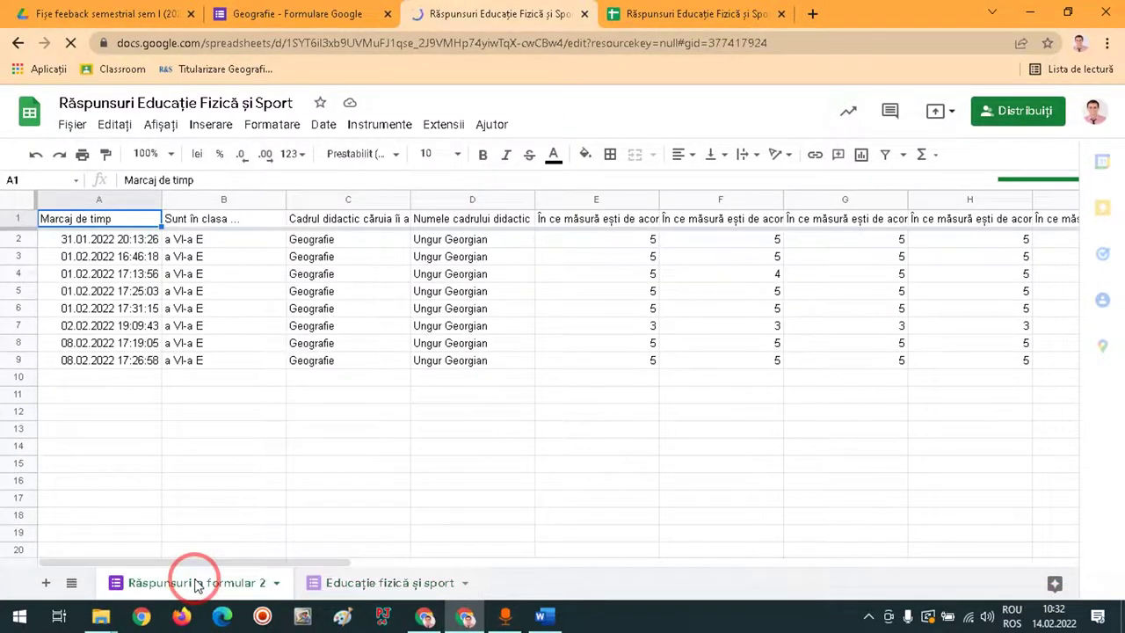
pyautogui.click(278, 585)
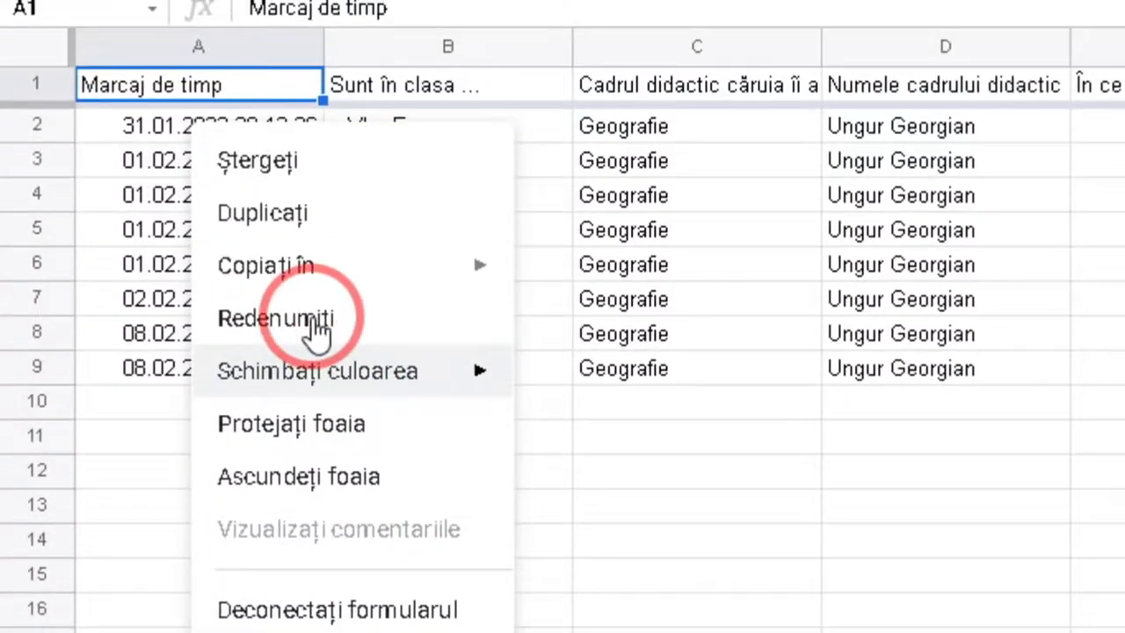
pyautogui.click(315, 320)
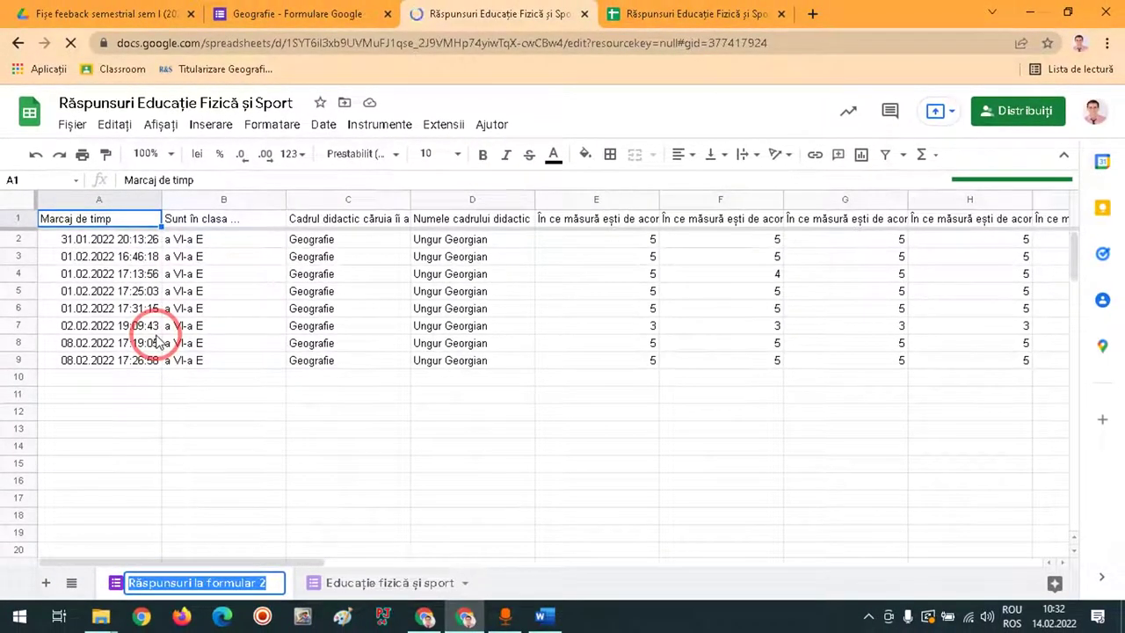
pyautogui.write('Geografie')
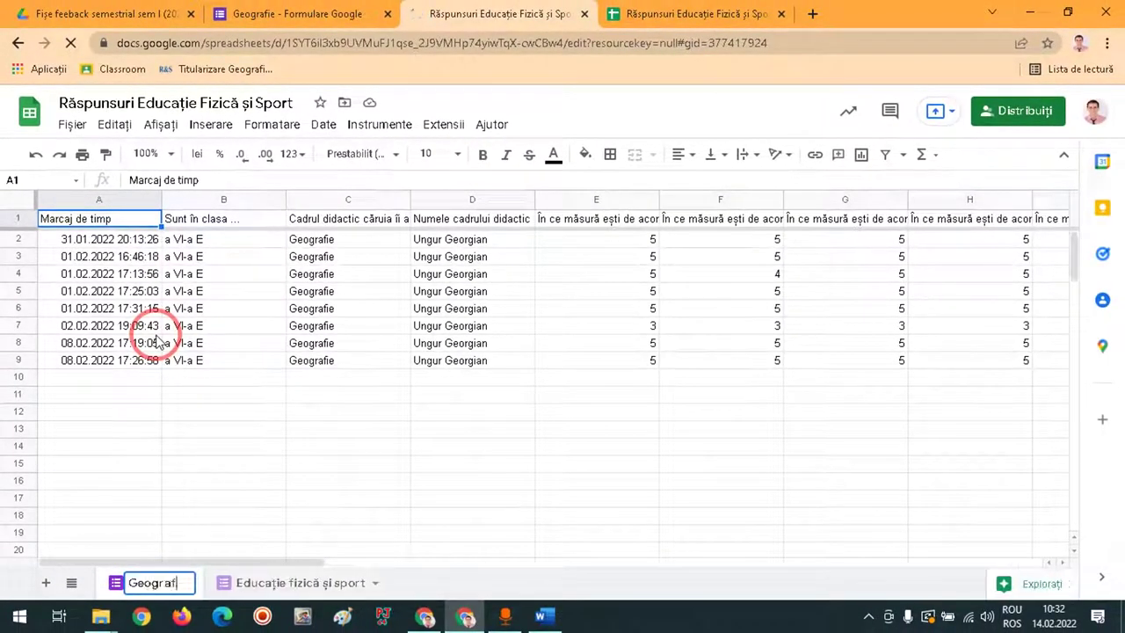
pyautogui.click(327, 451)
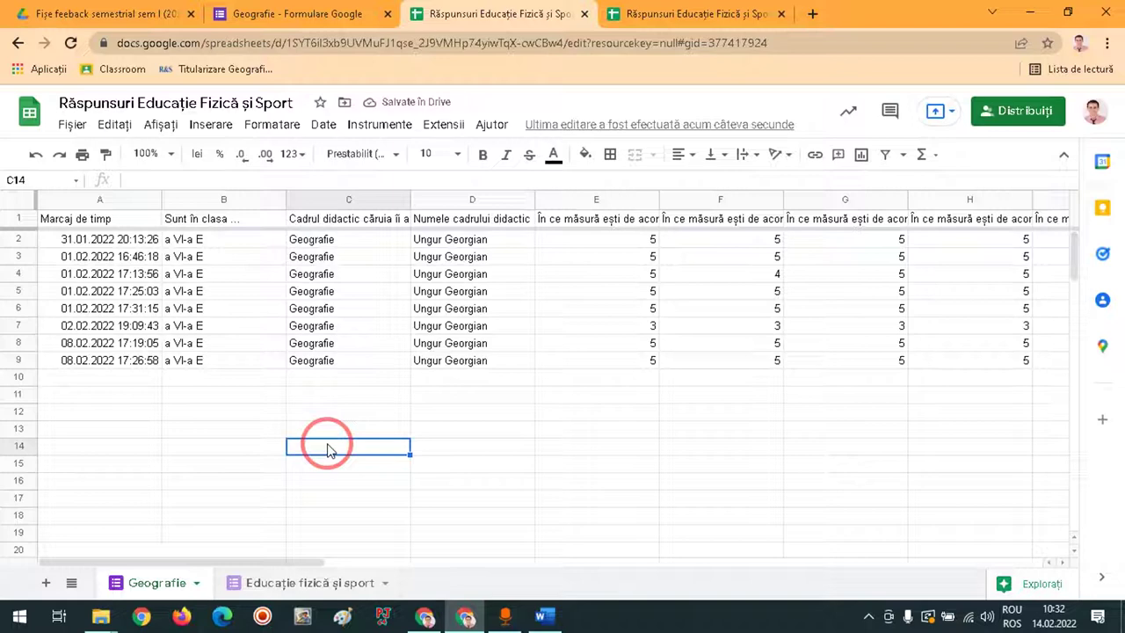
# Step: Check the feedback forms folder in Drive, and close both open copies of the response spreadsheet
pyautogui.click(254, 13)
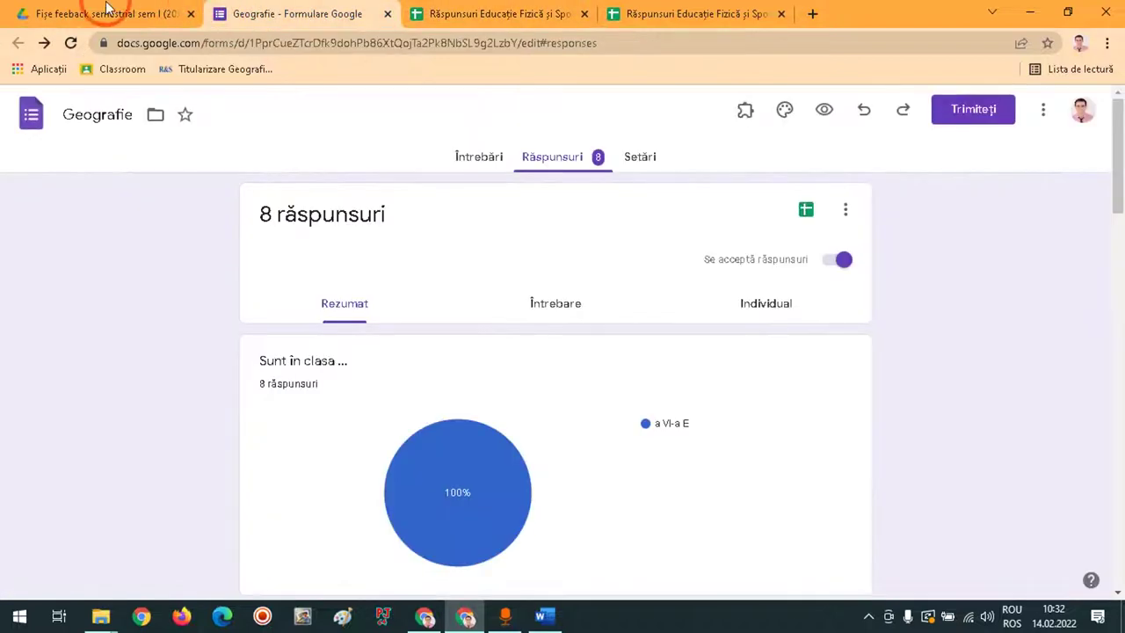
pyautogui.click(105, 7)
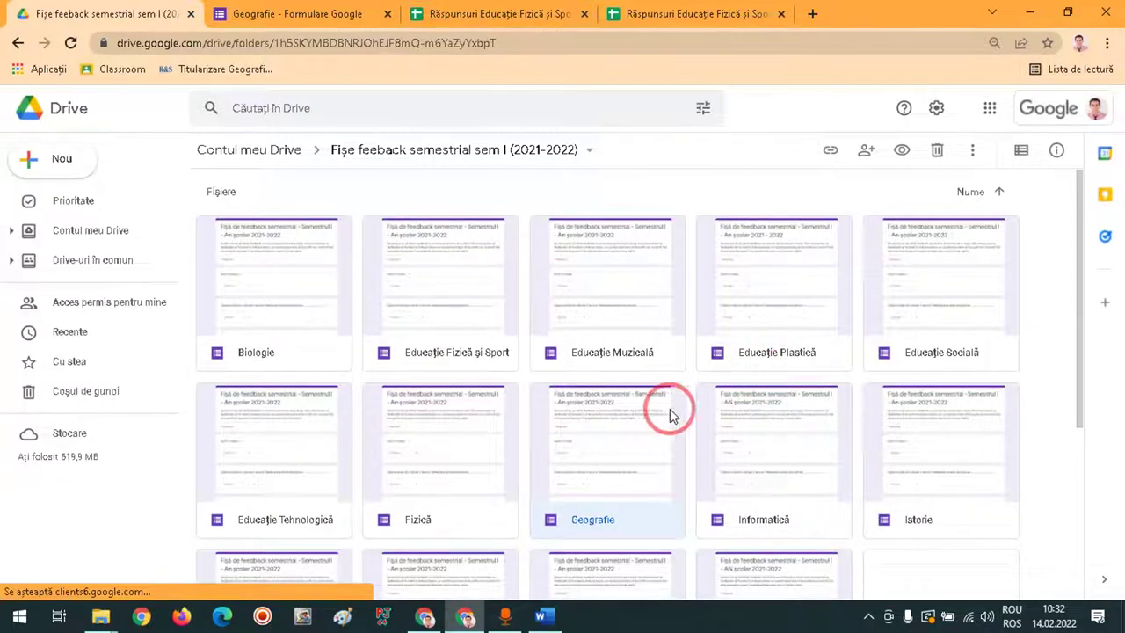
pyautogui.scroll(-3, 661, 413)
pyautogui.scroll(5, 470, 352)
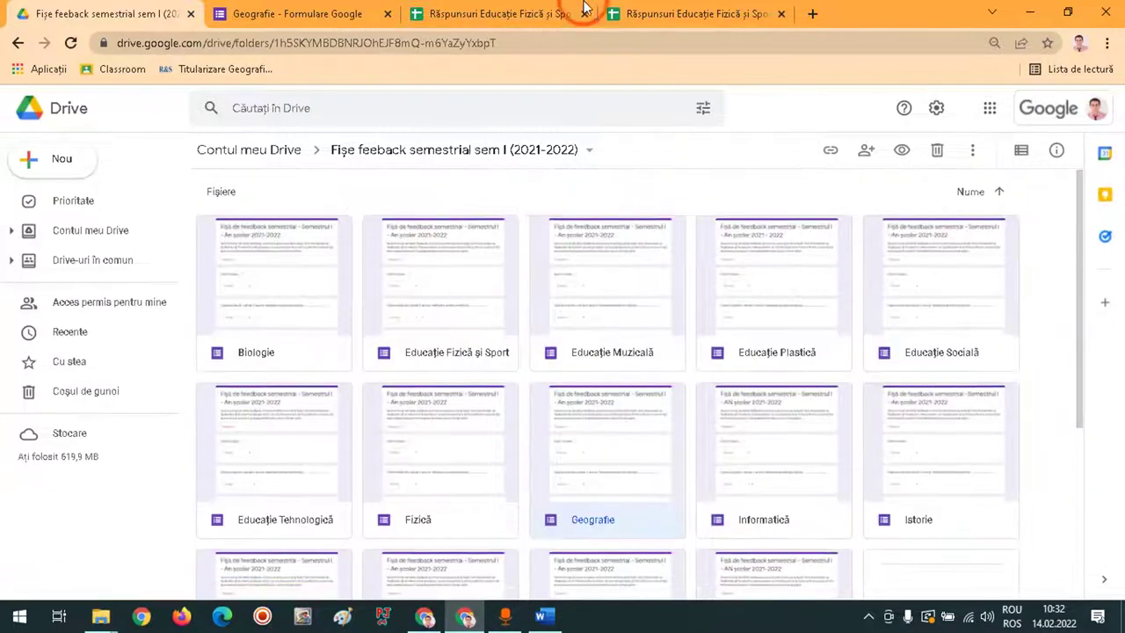
pyautogui.click(527, 23)
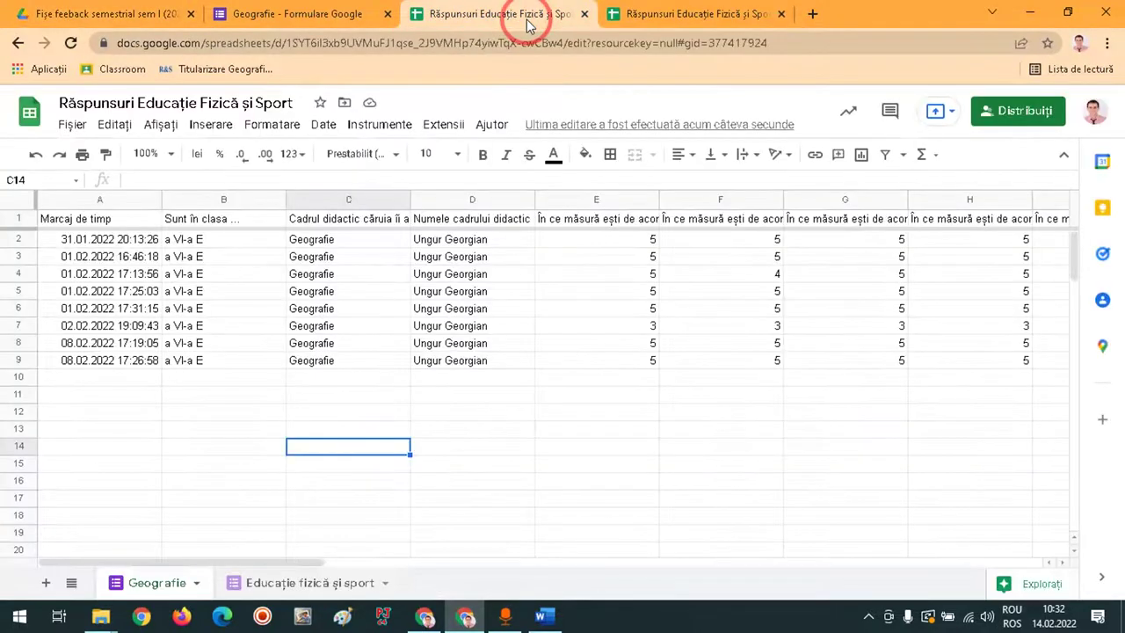
pyautogui.click(585, 15)
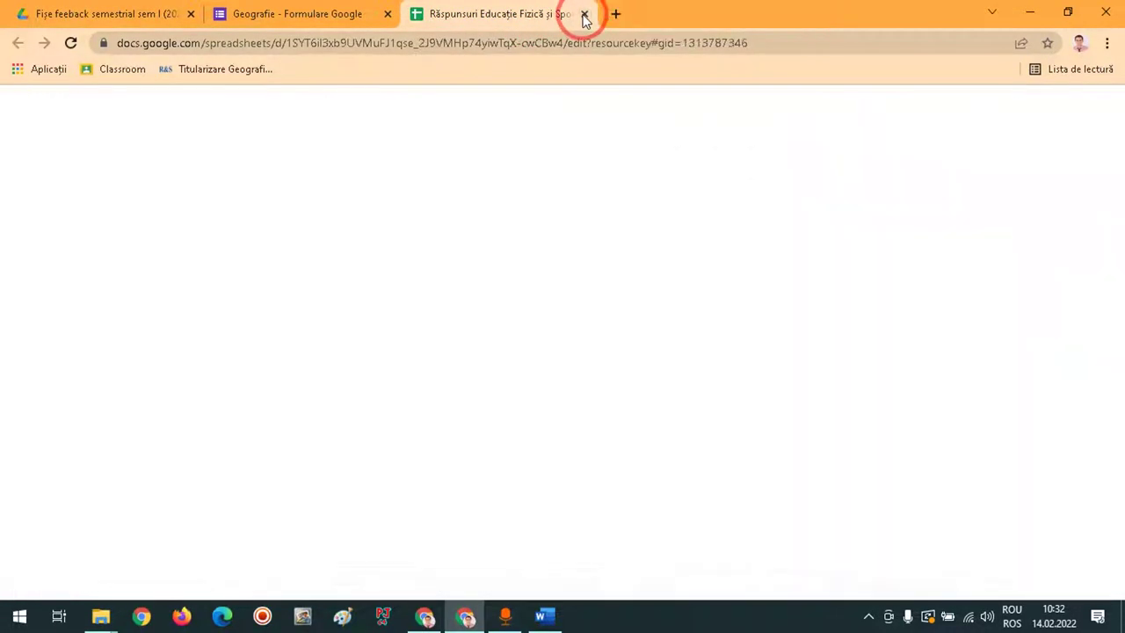
pyautogui.click(584, 15)
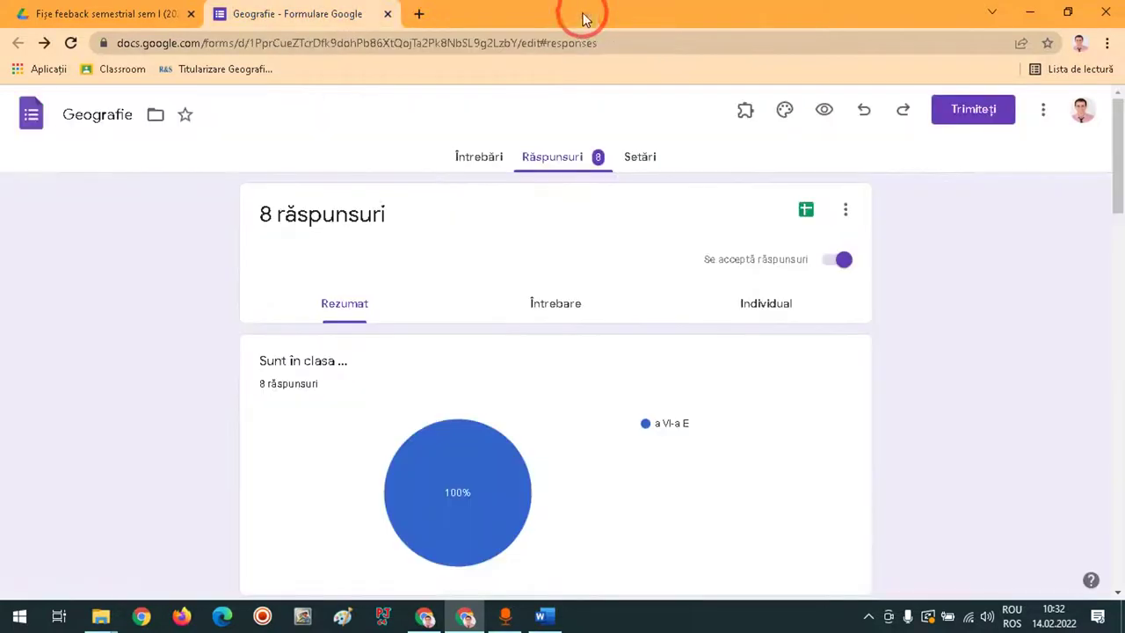
# Step: Return to the feedback forms folder in Drive and open the Răspunsuri Educație Fizică și Sport spreadsheet from it
pyautogui.click(68, 13)
pyautogui.scroll(-1, 856, 427)
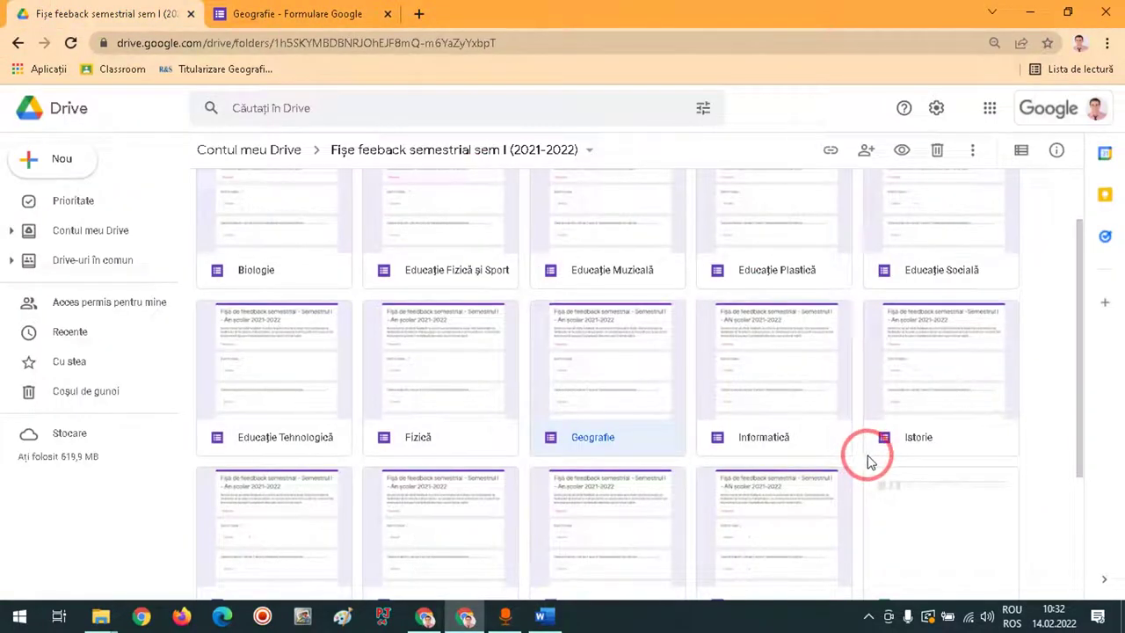
pyautogui.scroll(-2, 866, 459)
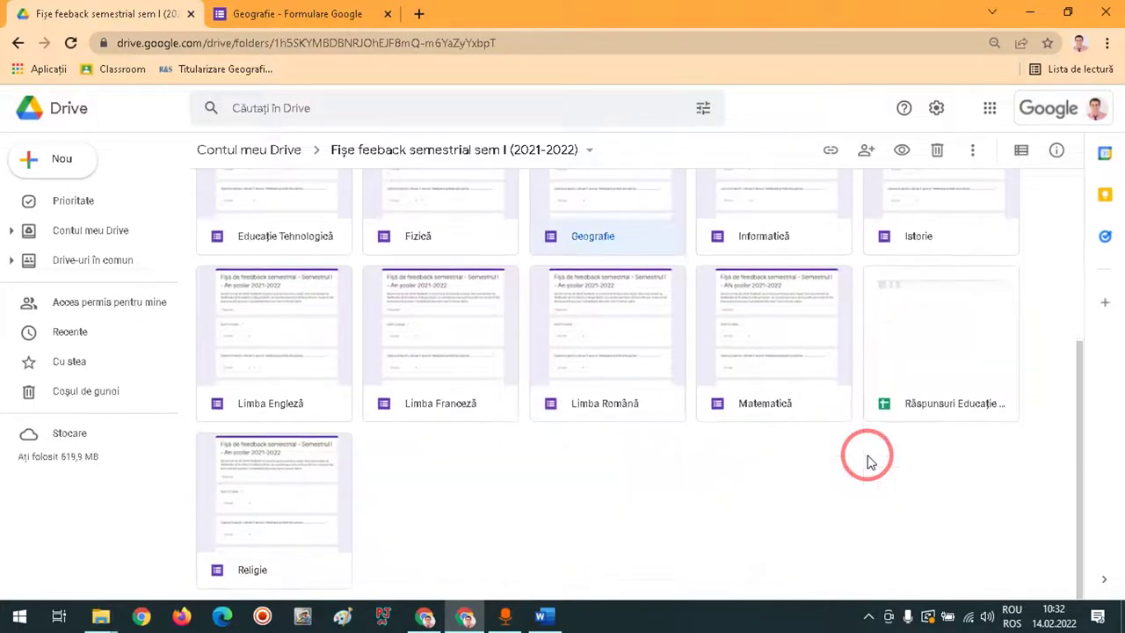
pyautogui.scroll(3, 694, 436)
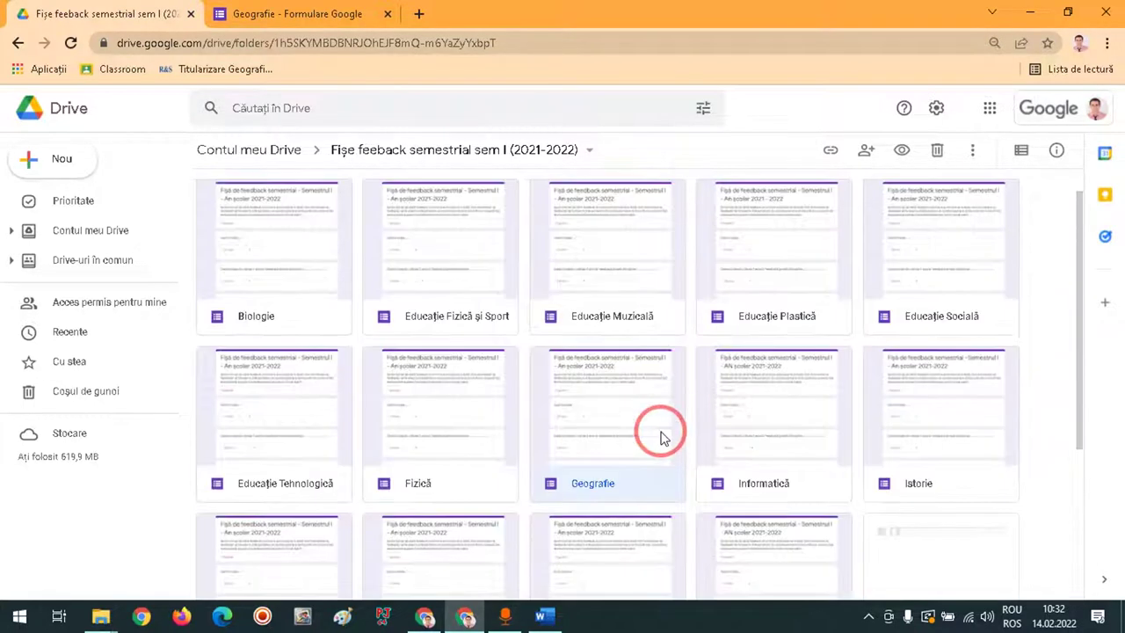
pyautogui.click(301, 9)
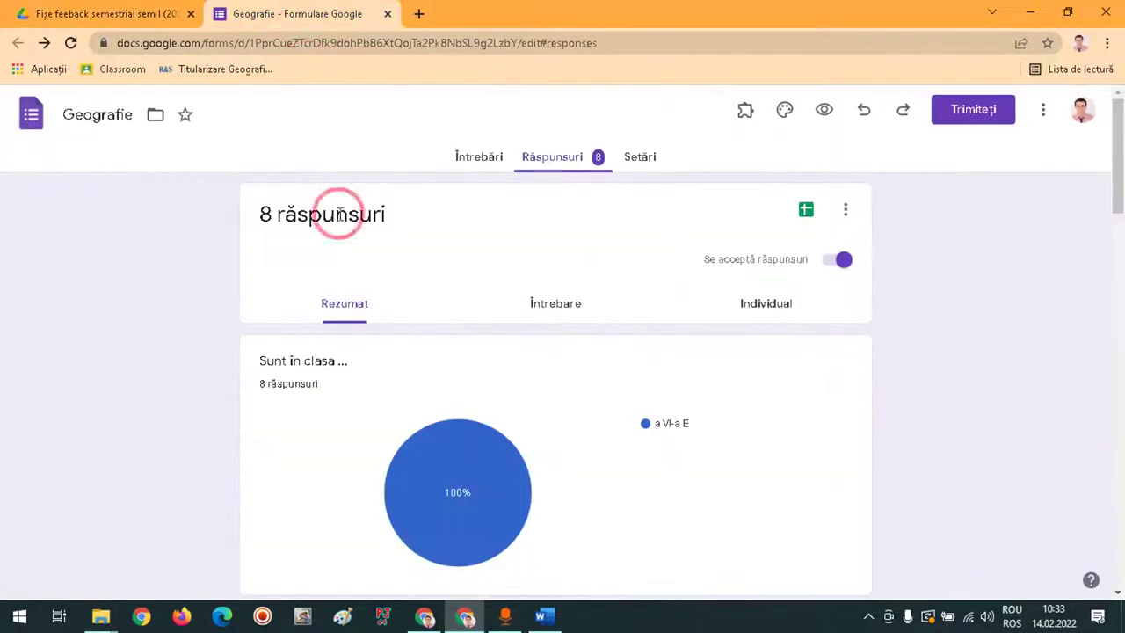
pyautogui.click(97, 13)
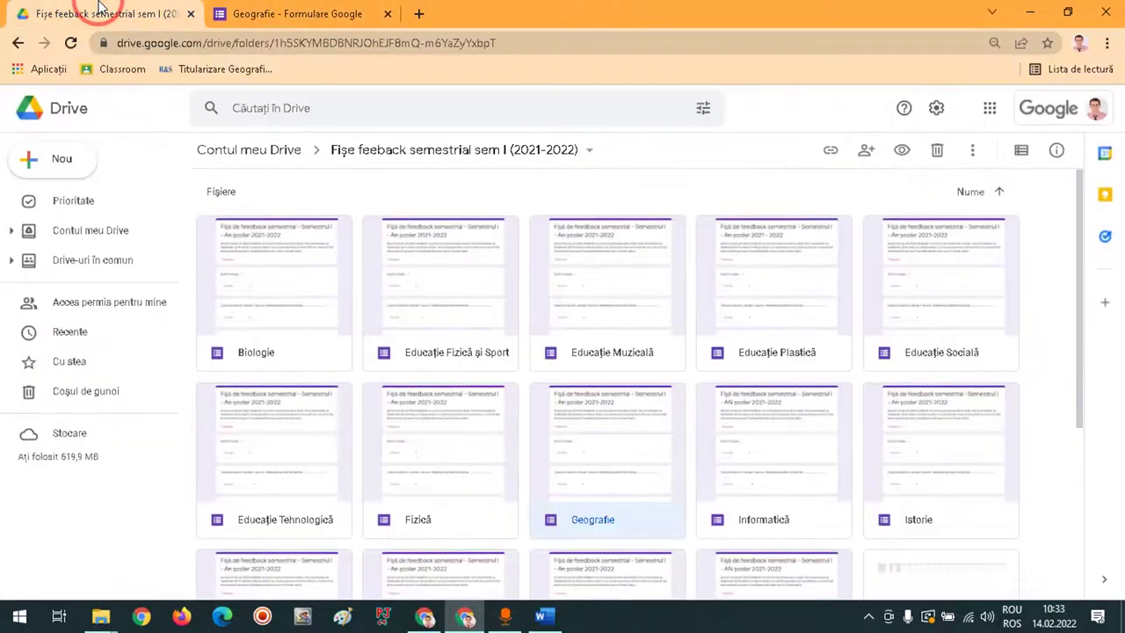
pyautogui.click(322, 13)
pyautogui.click(72, 13)
pyautogui.scroll(-4, 718, 352)
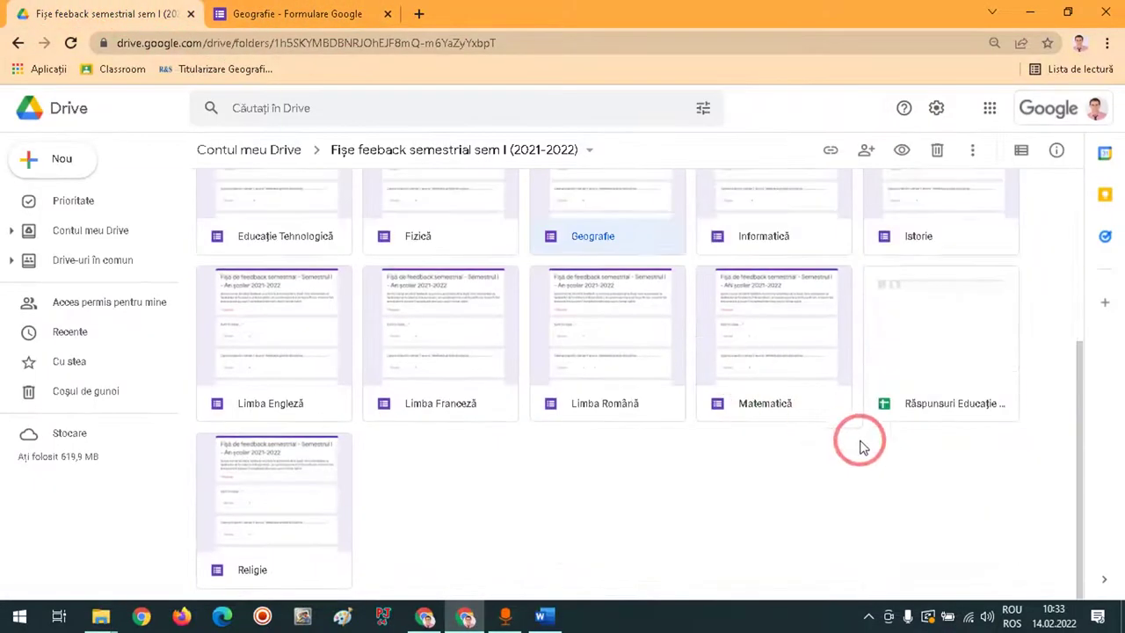
pyautogui.doubleClick(923, 368)
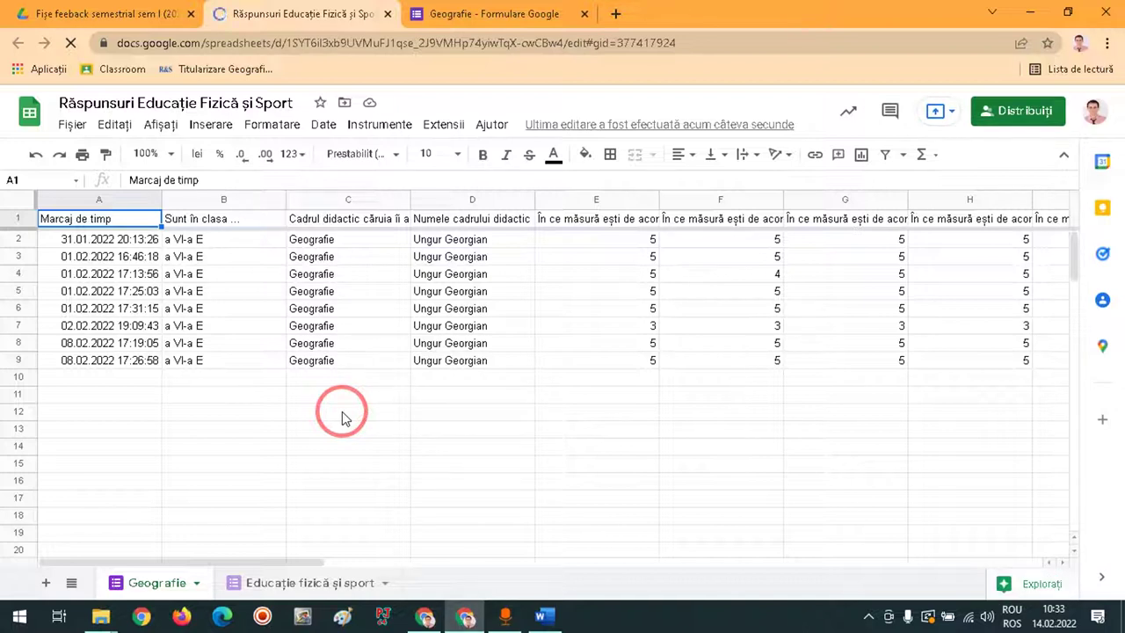
# Step: Download the response spreadsheet as a Microsoft Excel (.xlsx) file and show the downloaded file in its folder
pyautogui.click(77, 127)
pyautogui.moveTo(181, 334)
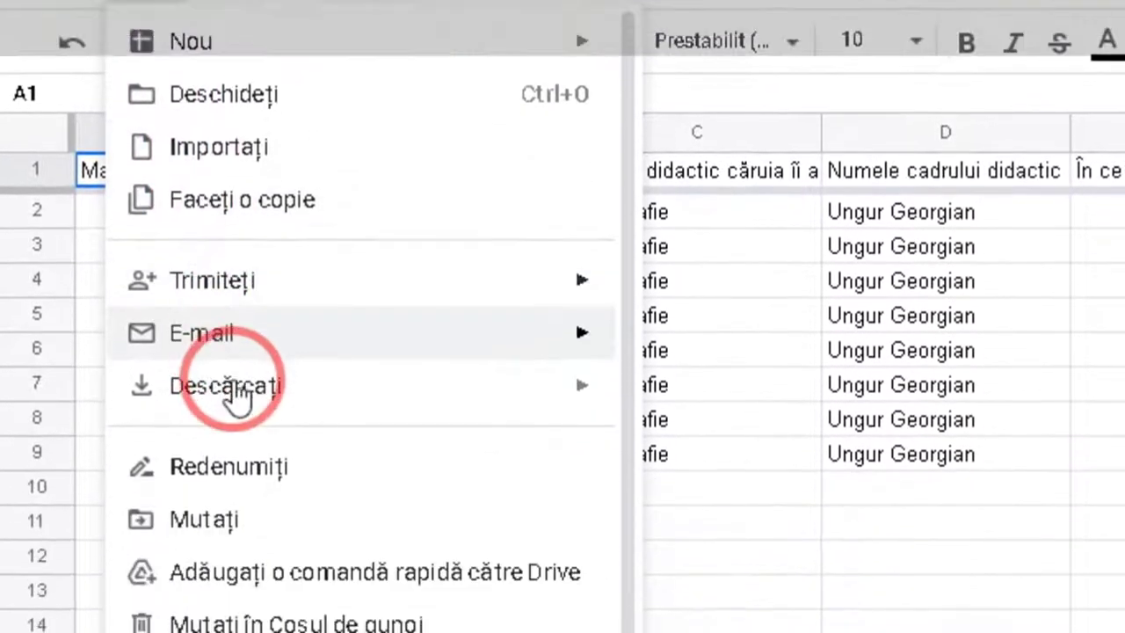
pyautogui.moveTo(237, 394)
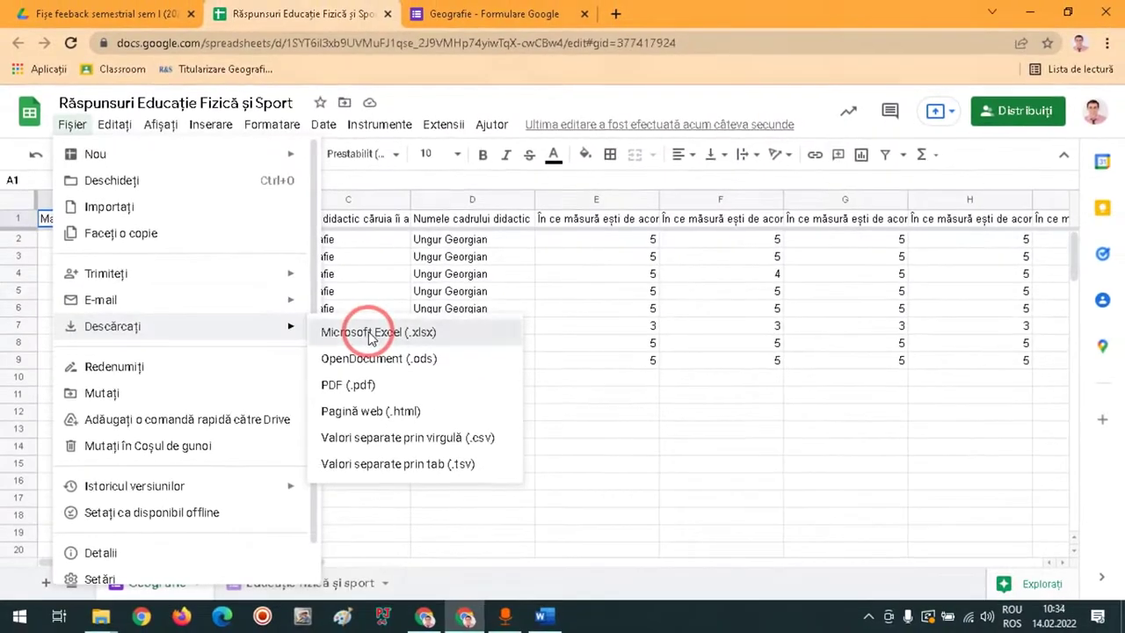
pyautogui.click(371, 336)
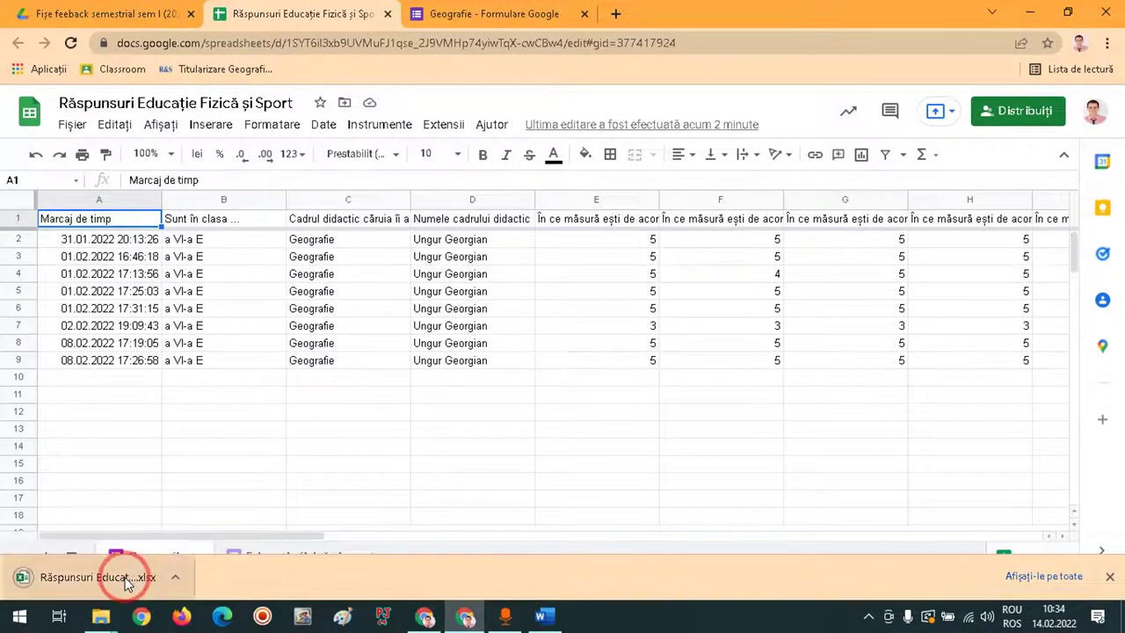
pyautogui.click(176, 580)
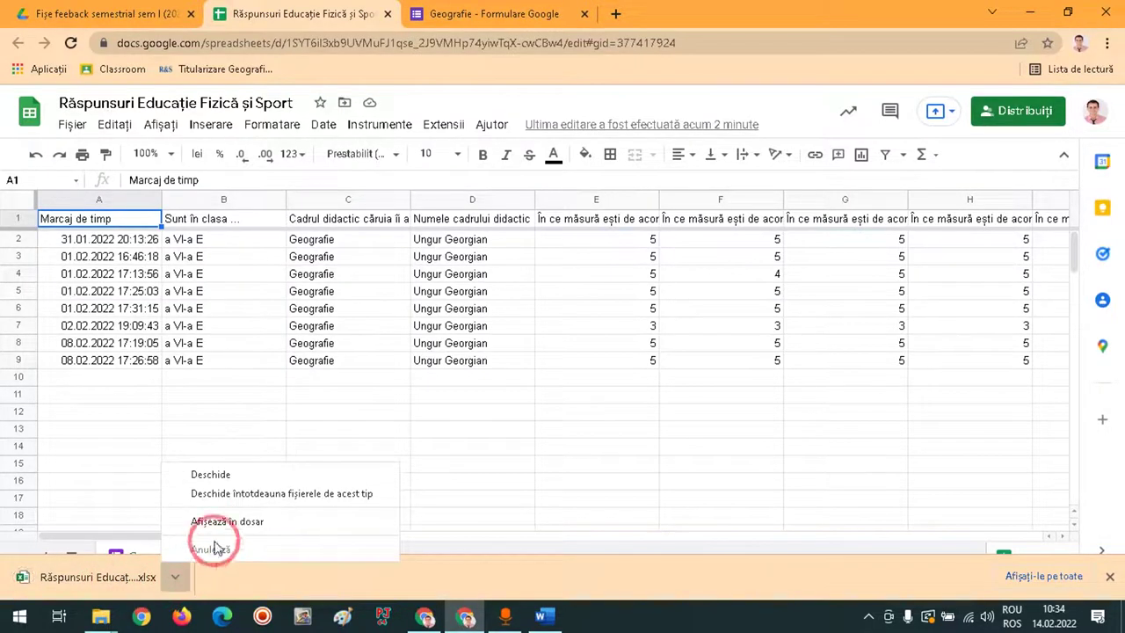
pyautogui.click(220, 522)
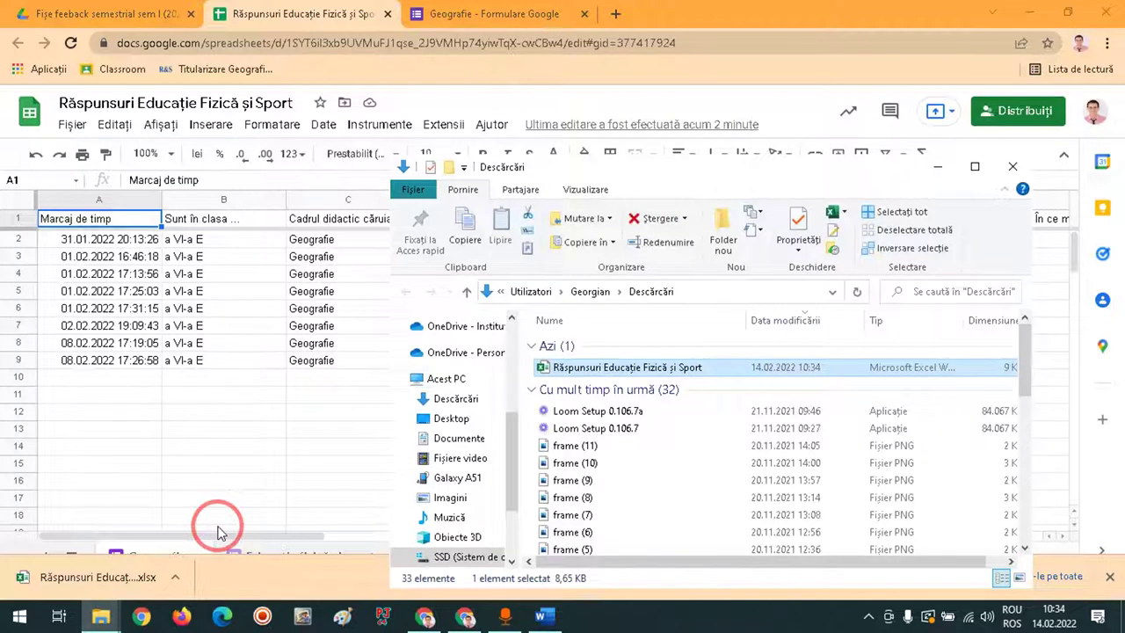
# Step: Rename the downloaded Excel file as "Răspunsuri Fișe de feedback semestrial"
pyautogui.click(606, 368)
pyautogui.click(601, 367)
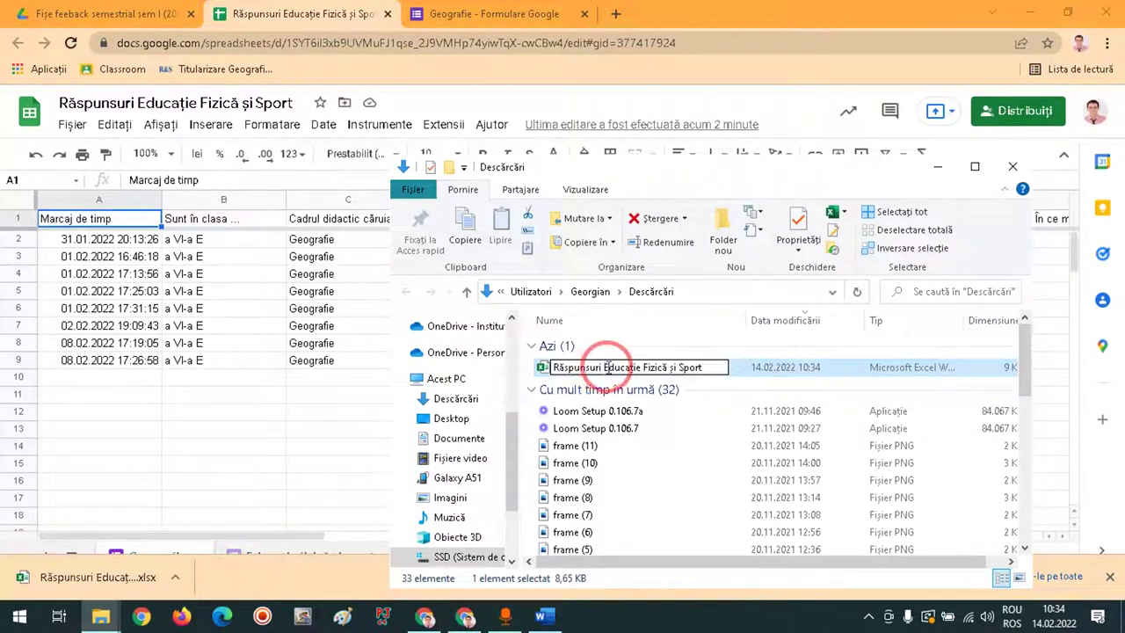
pyautogui.moveTo(607, 367); pyautogui.dragTo(729, 367)
pyautogui.press('Delete')
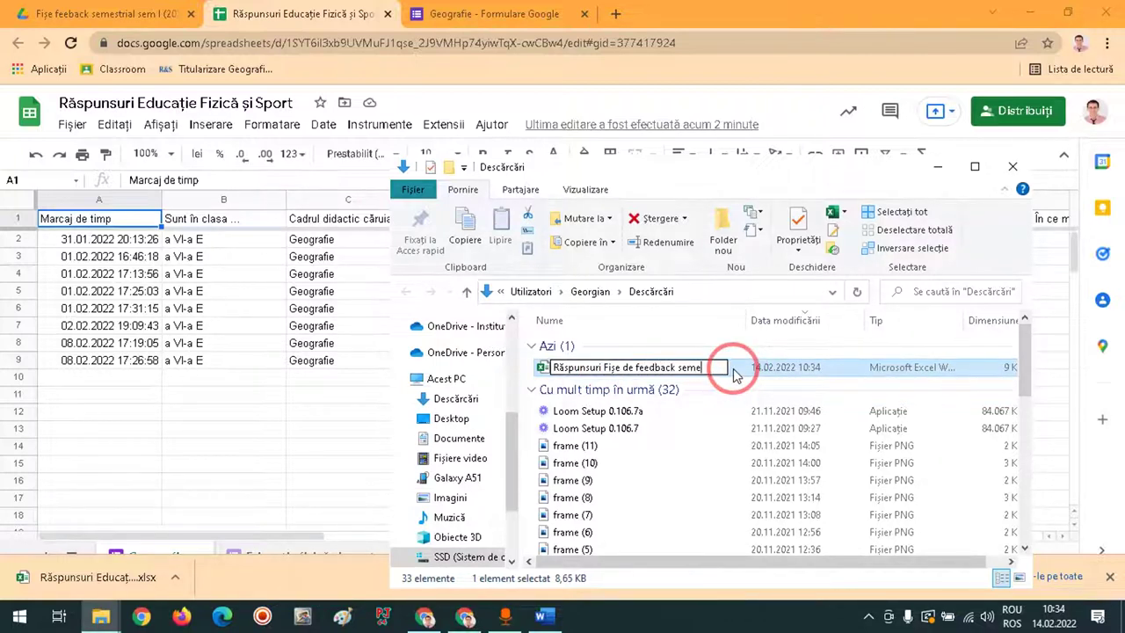
pyautogui.write('Fișe de feedback semestrial')
pyautogui.press('Return')
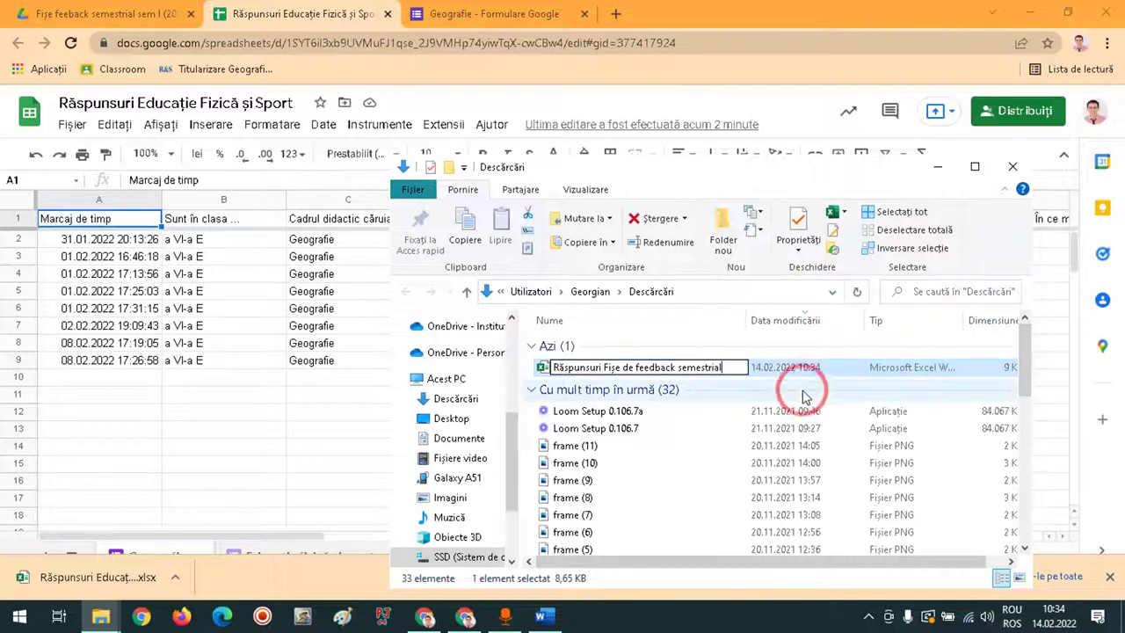
# Step: Open the renamed workbook in Excel with editing enabled and view its Educație fizică și sport and Geografie sheets
pyautogui.doubleClick(650, 358)
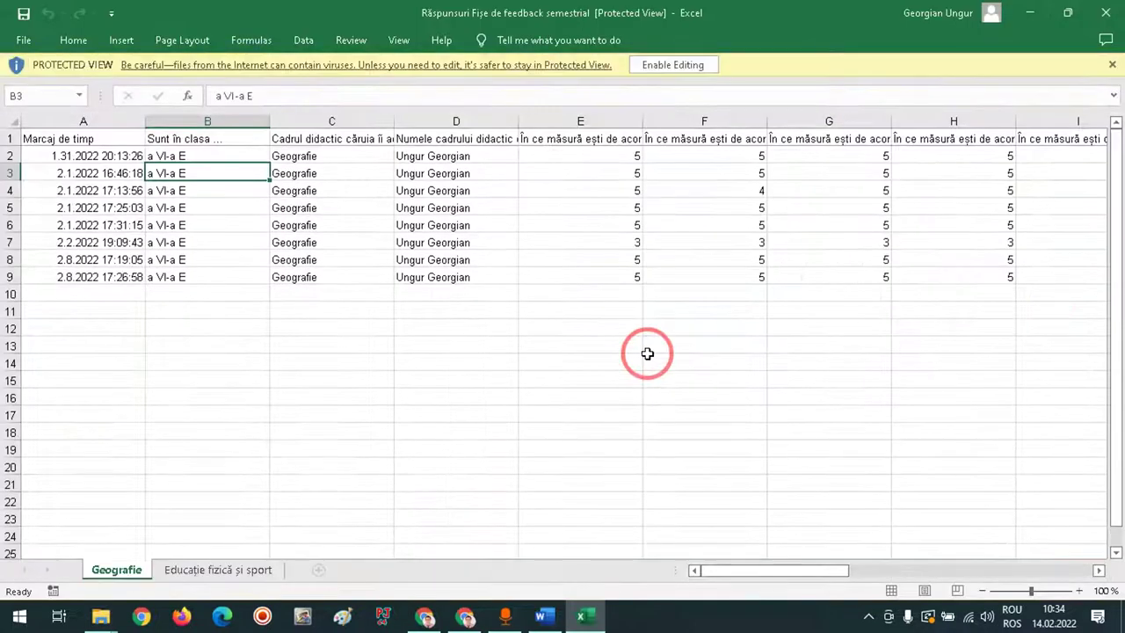
pyautogui.click(652, 66)
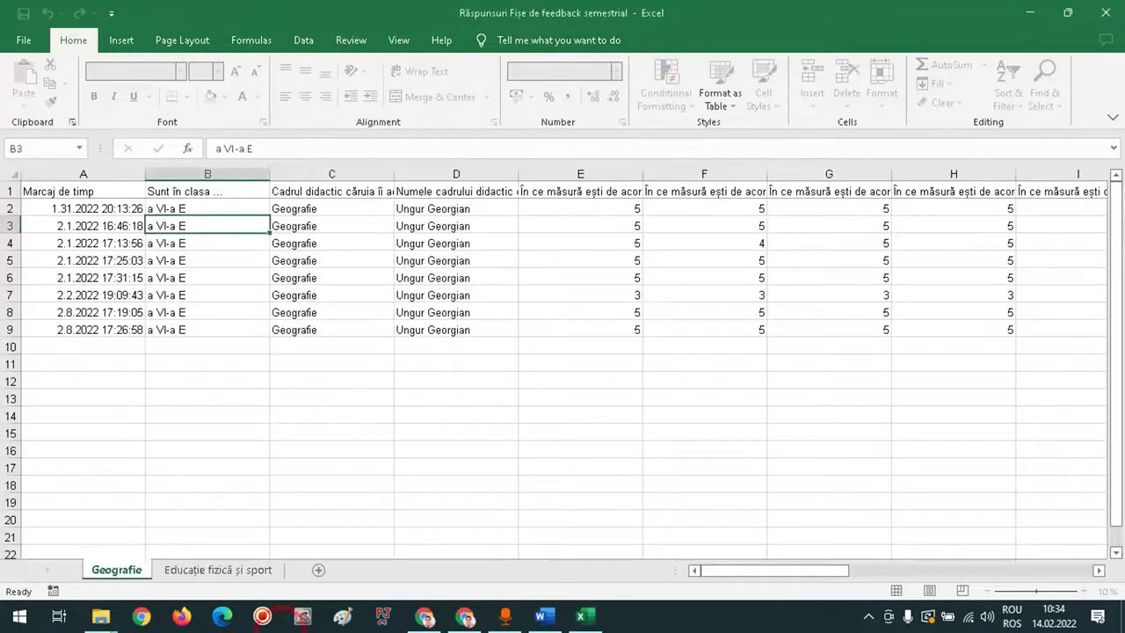
pyautogui.click(202, 570)
pyautogui.click(102, 569)
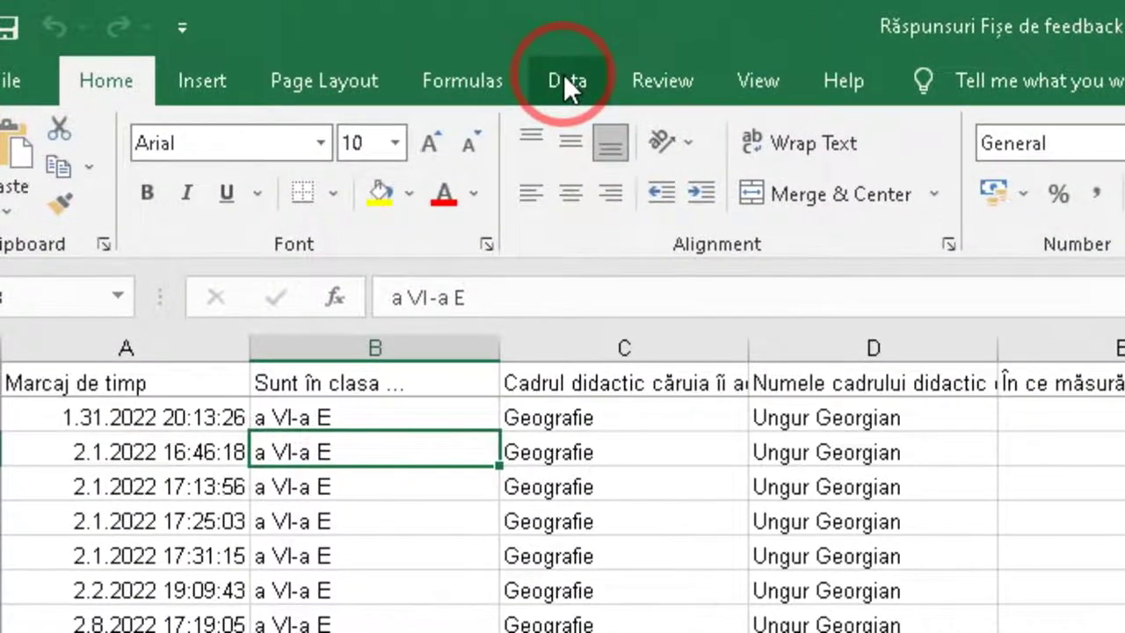
# Step: Turn on filtering for the Geografie sheet's header row and view the filter options of columns D and C without applying any
pyautogui.click(565, 79)
pyautogui.click(802, 163)
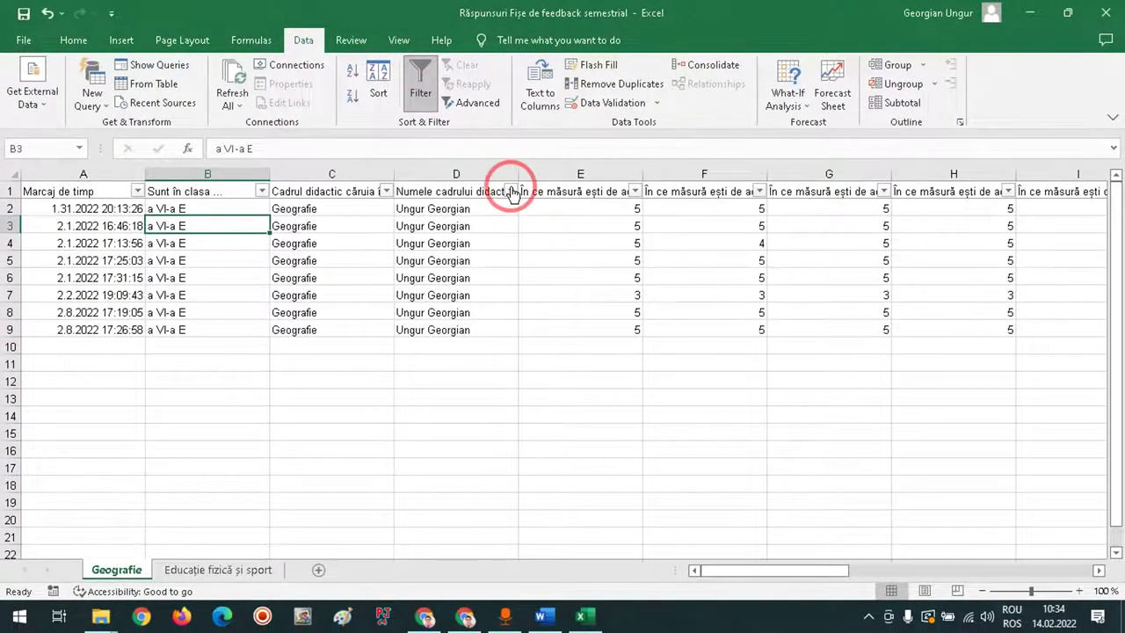
pyautogui.click(511, 192)
pyautogui.click(437, 528)
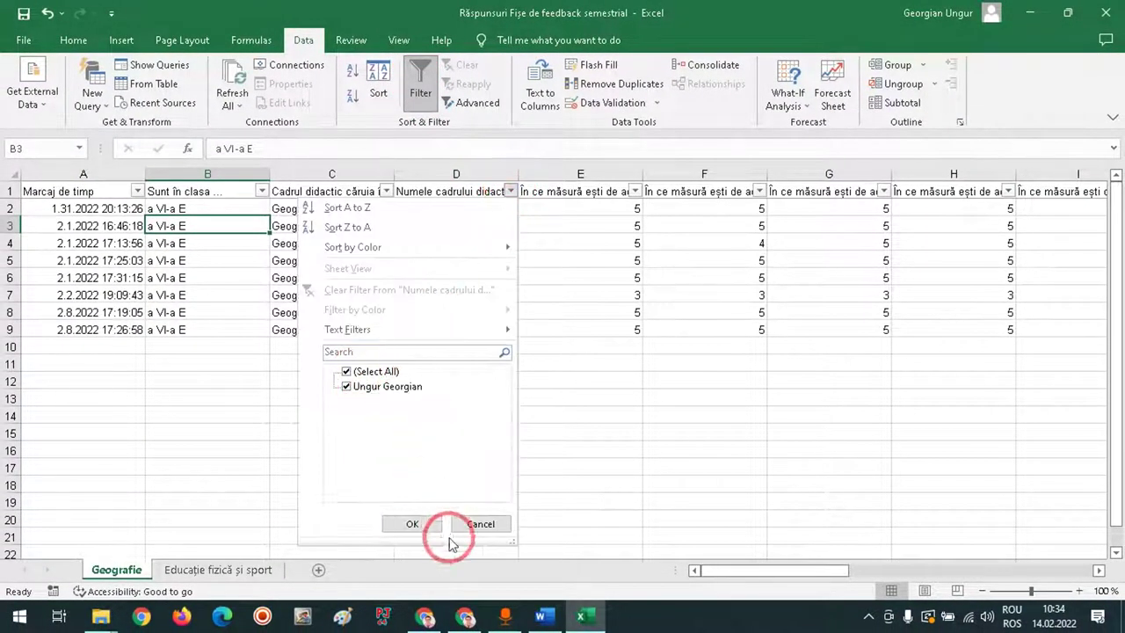
pyautogui.click(386, 192)
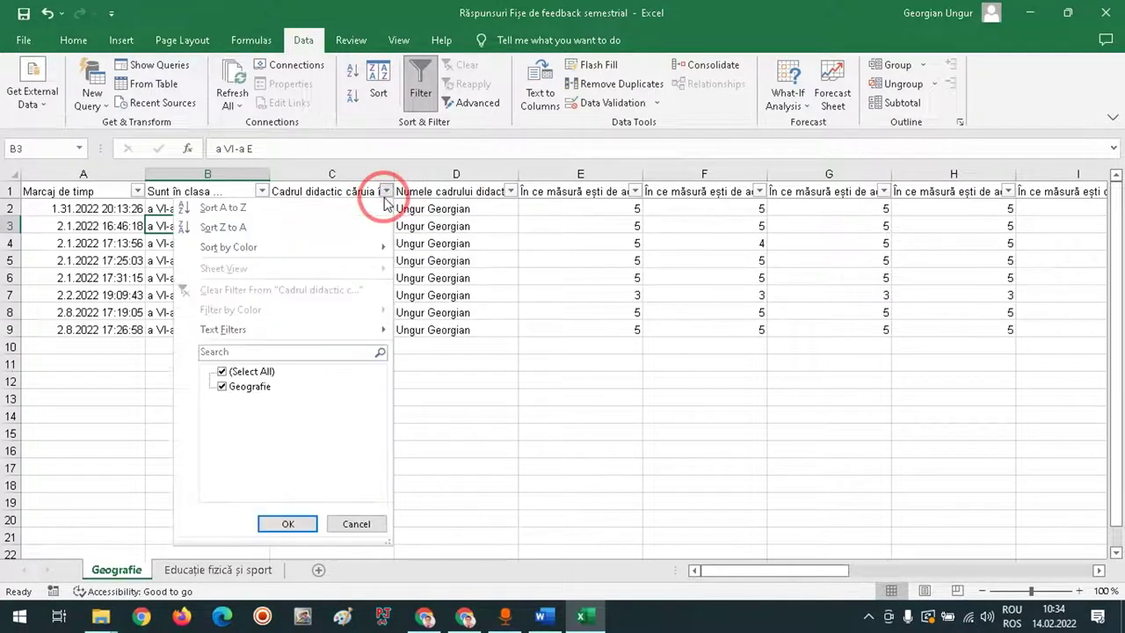
pyautogui.click(356, 524)
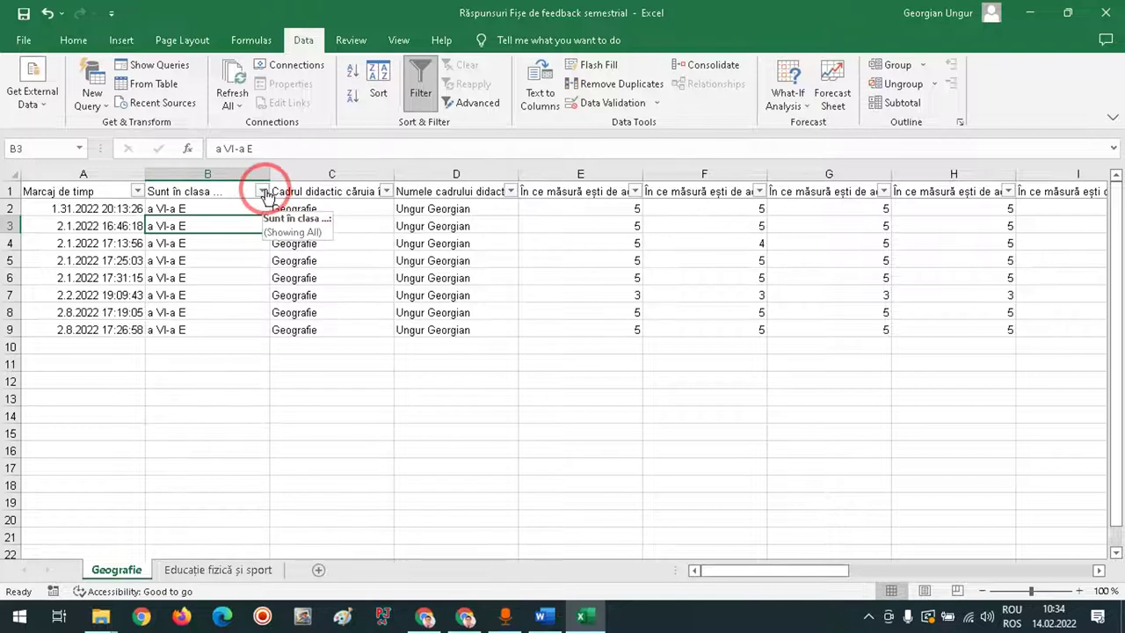
# Step: Copy the response rows A2:W9 from the Educație fizică și sport sheet and paste them into the Geografie sheet starting at A10
pyautogui.click(197, 571)
pyautogui.click(58, 207)
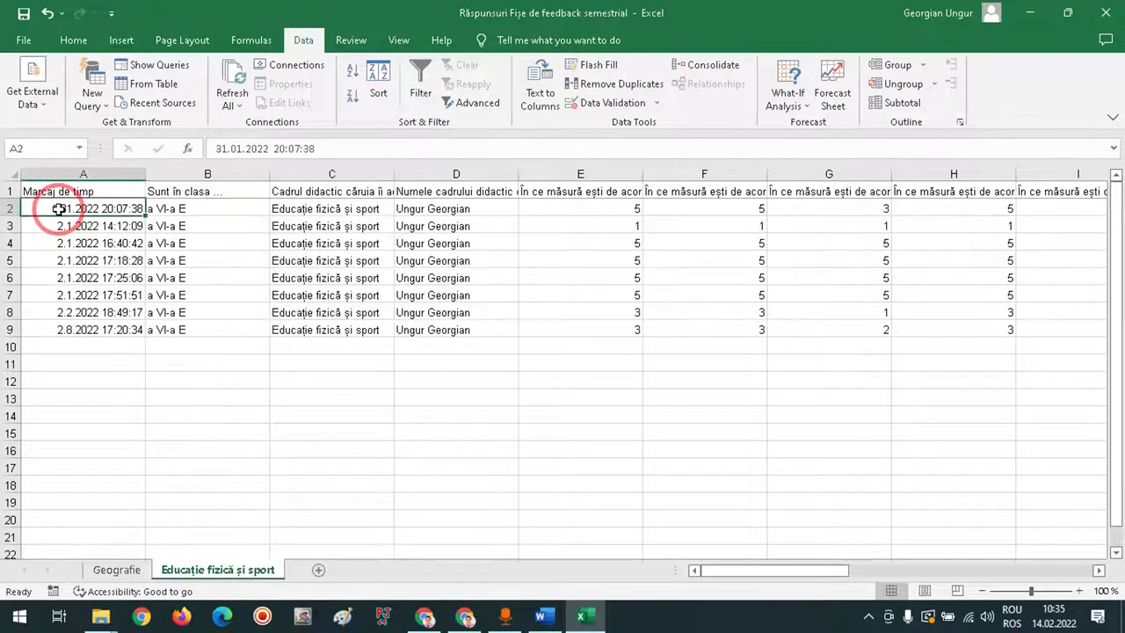
pyautogui.moveTo(71, 209); pyautogui.dragTo(860, 328)
pyautogui.hotkey('ctrl', 'c')
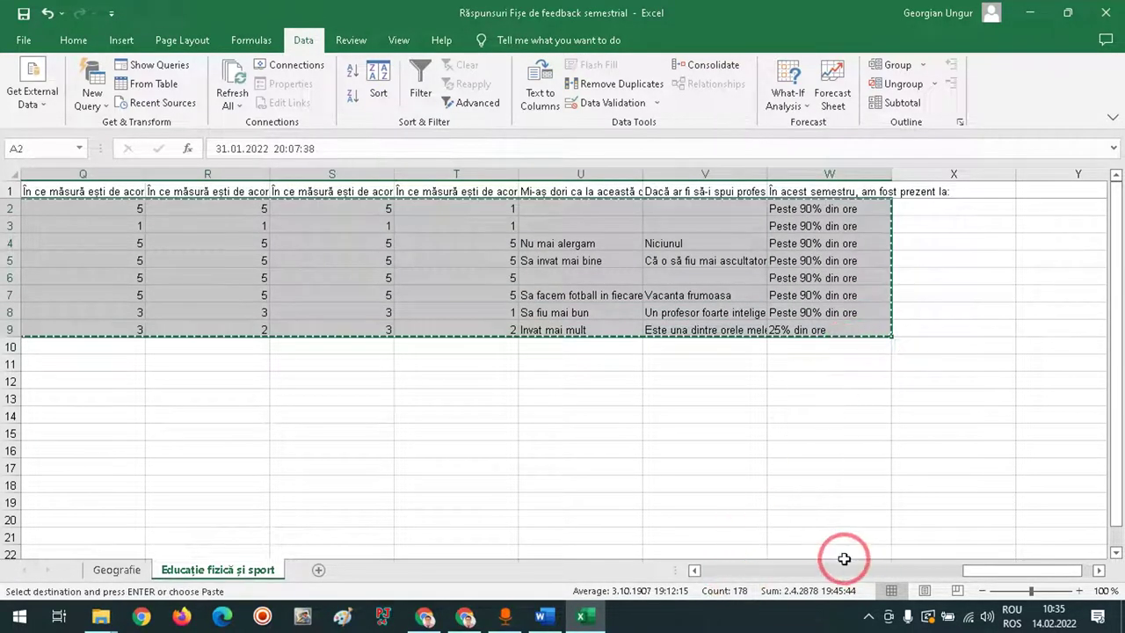
pyautogui.moveTo(1022, 572); pyautogui.dragTo(699, 577)
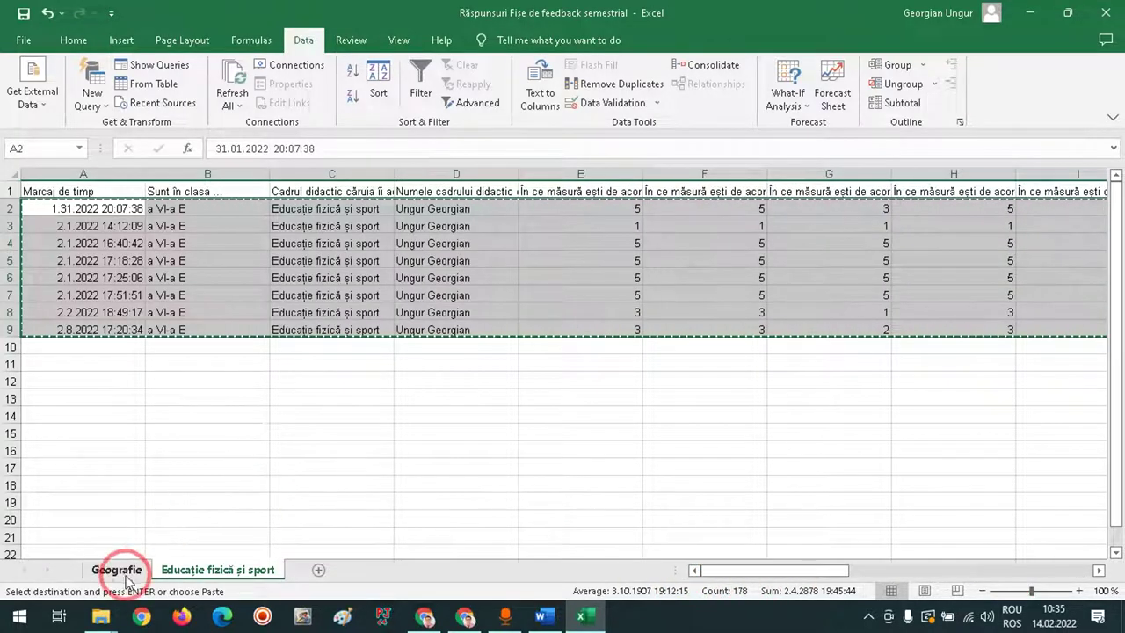
pyautogui.click(117, 569)
pyautogui.click(69, 341)
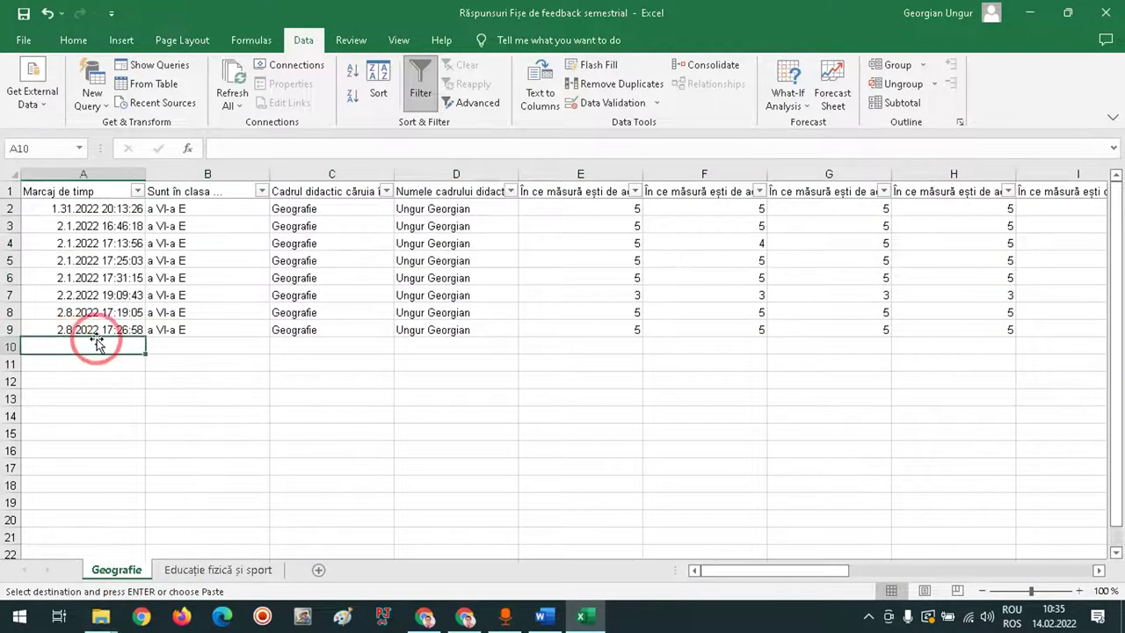
pyautogui.hotkey('ctrl', 'v')
pyautogui.click(201, 381)
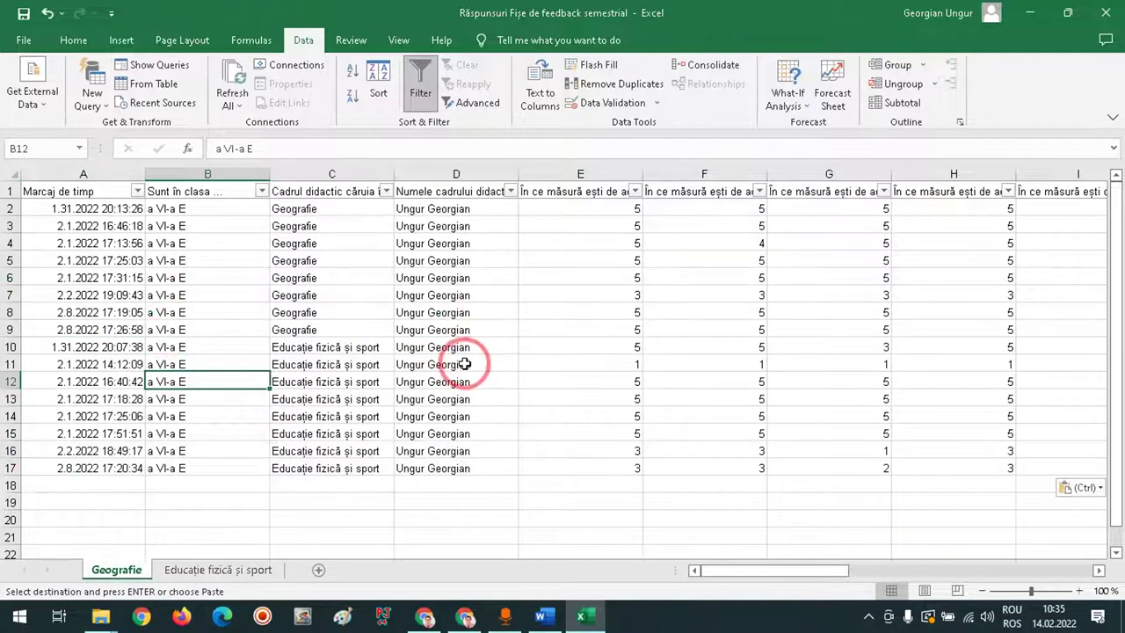
# Step: View the filter options of the "Sunt în clasa ..." column, close them, and switch to the open Word document
pyautogui.click(261, 191)
pyautogui.click(261, 191)
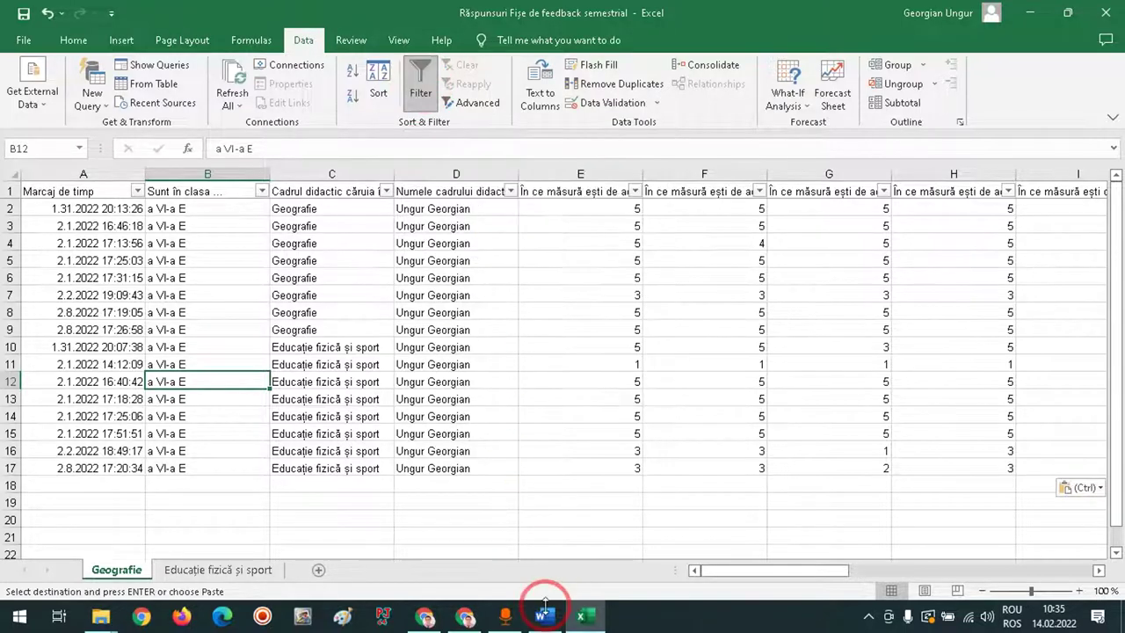
pyautogui.click(541, 615)
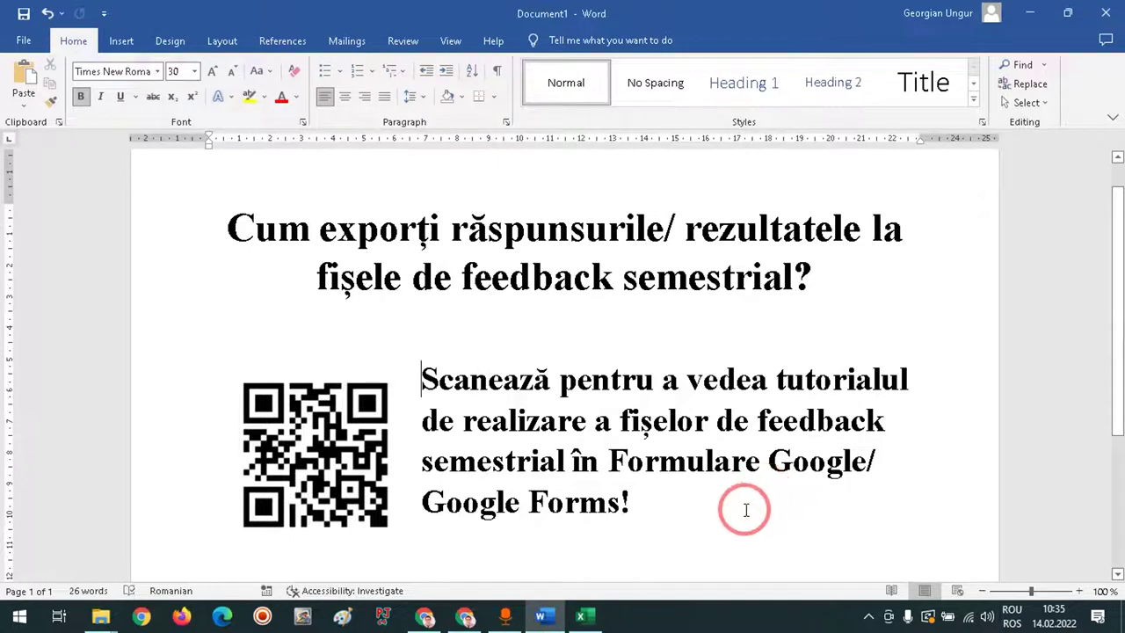